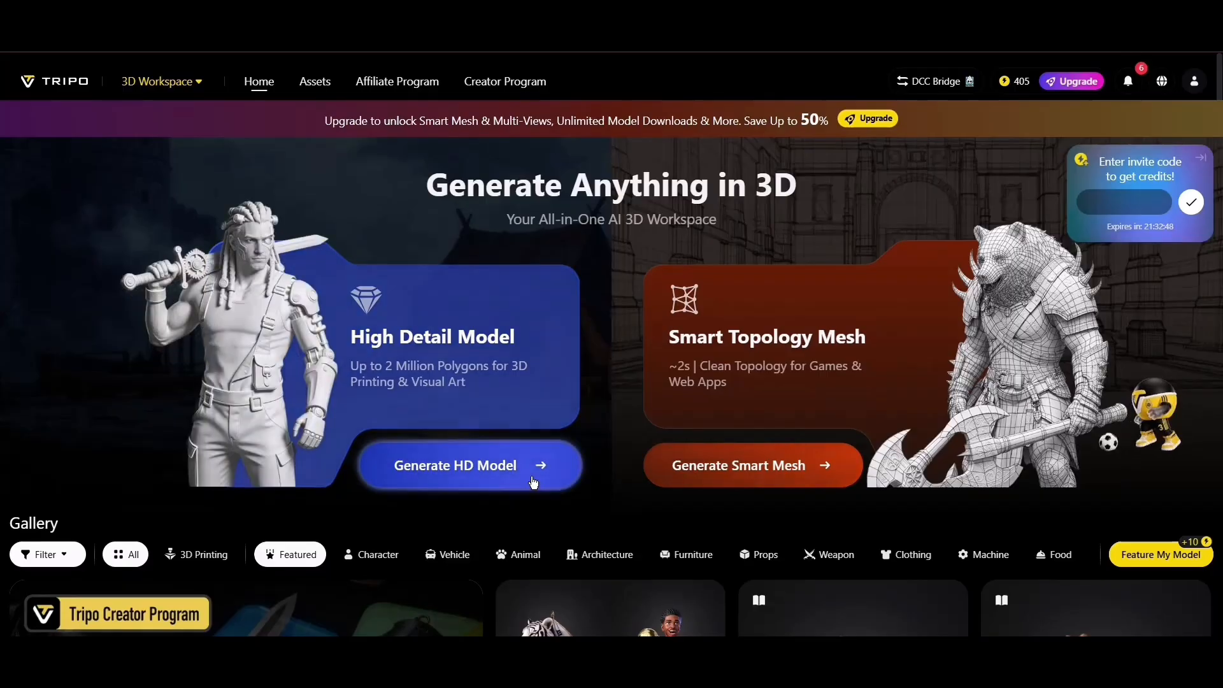
- Generate an HD model from combat helmet.png using v2.5 – Legacy, 4K texture, PBR, triangle topology and a polycount of 2000000
left_click(537, 474)
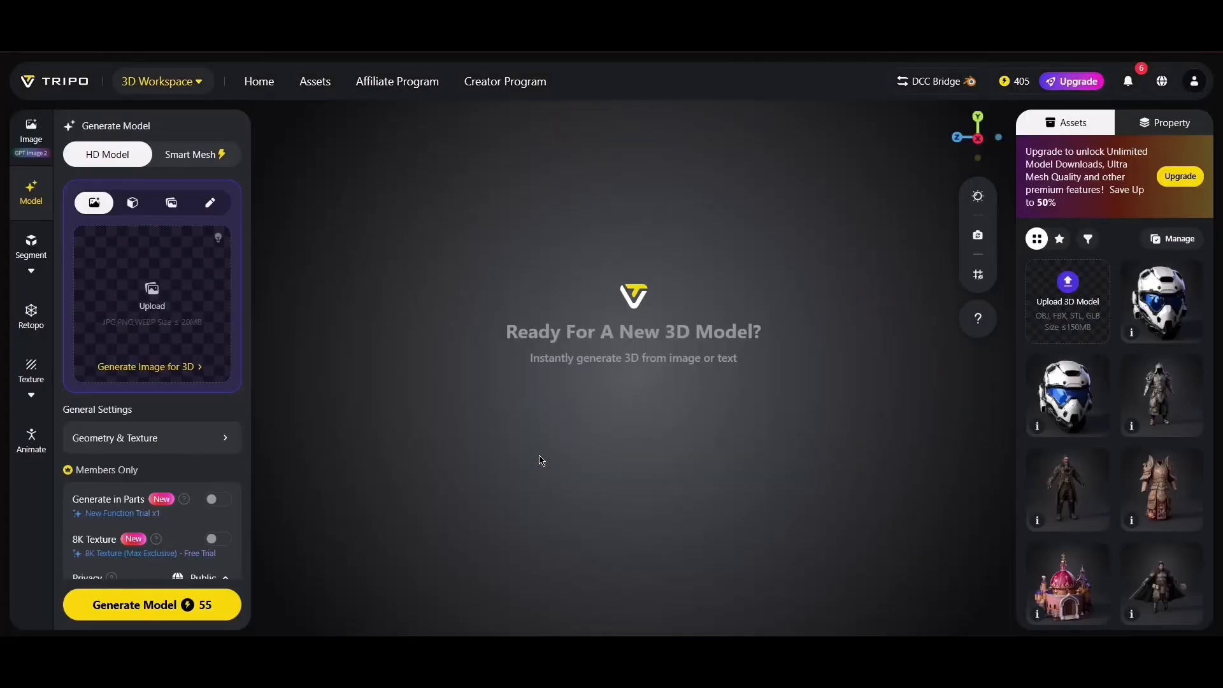
left_click(138, 320)
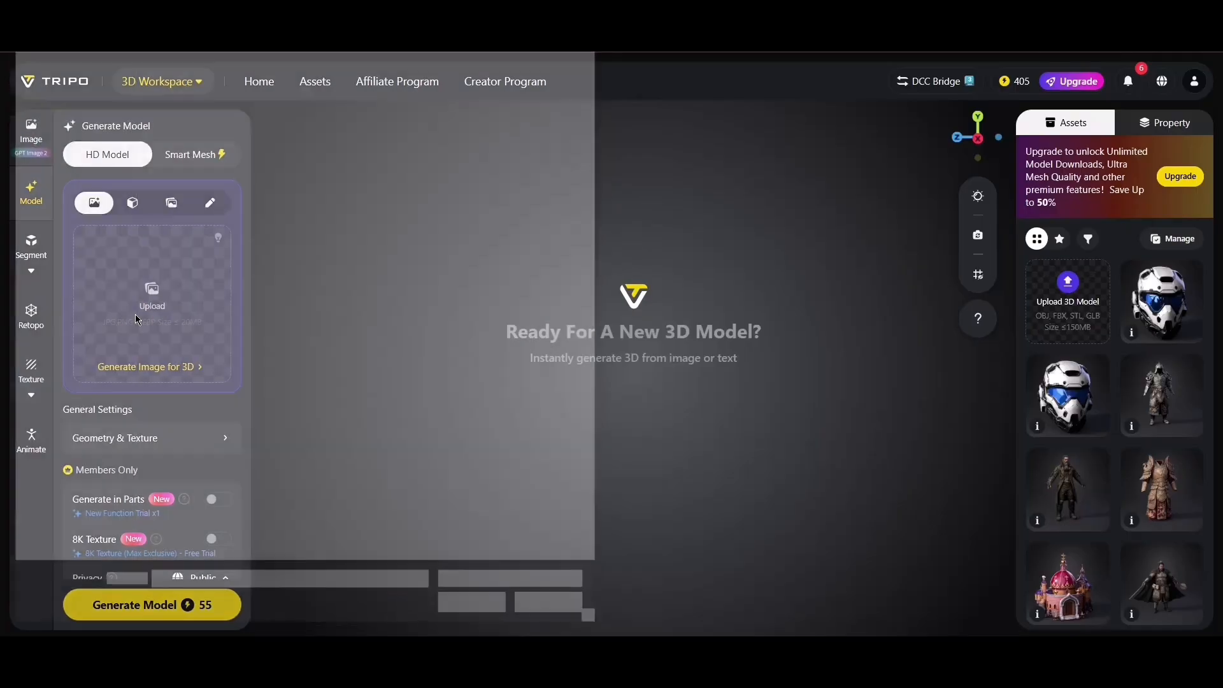
left_click(310, 133)
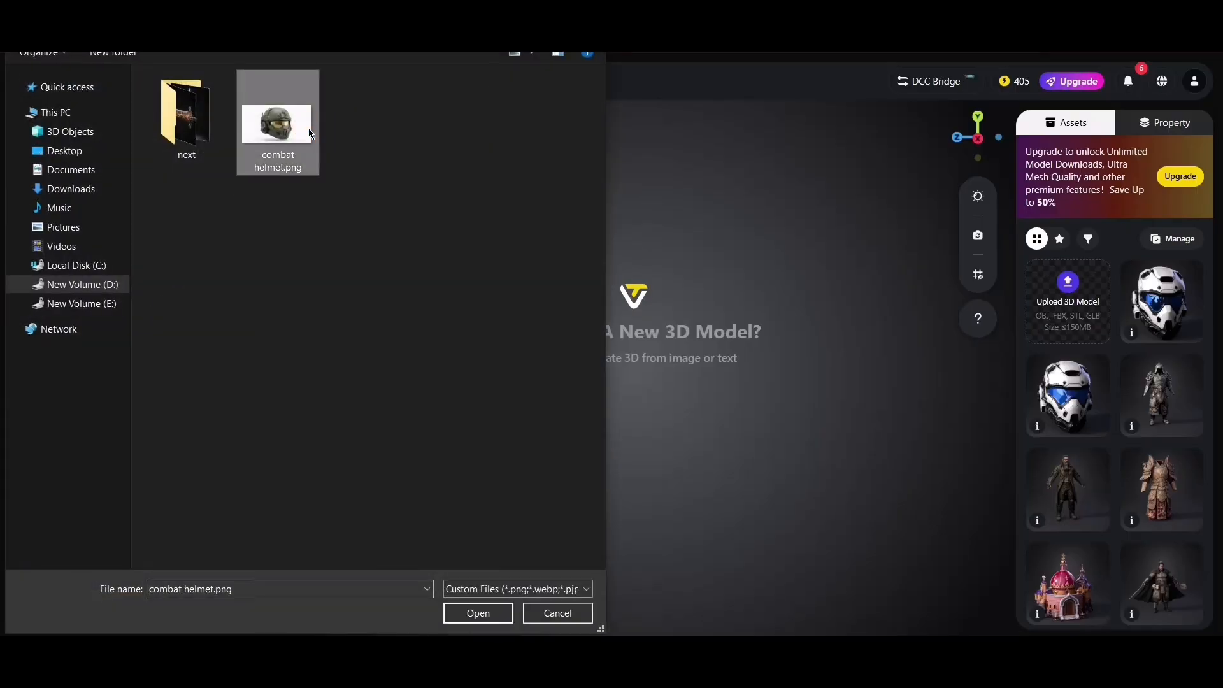
left_click(482, 621)
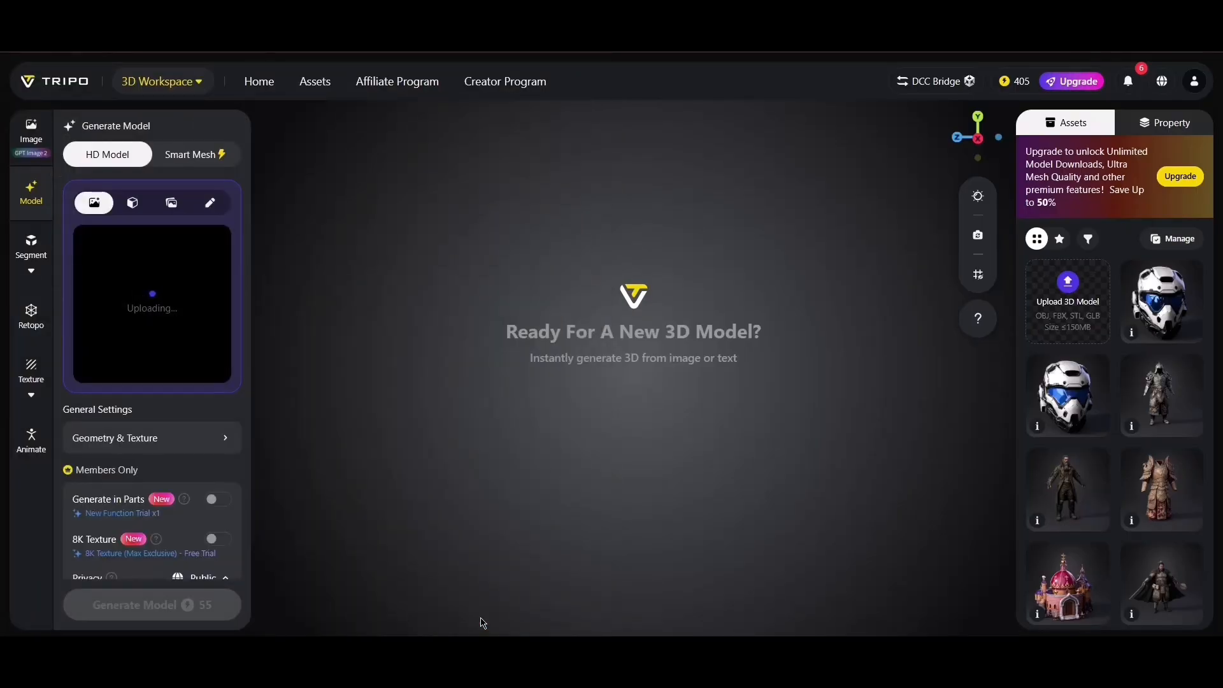
left_click(148, 349)
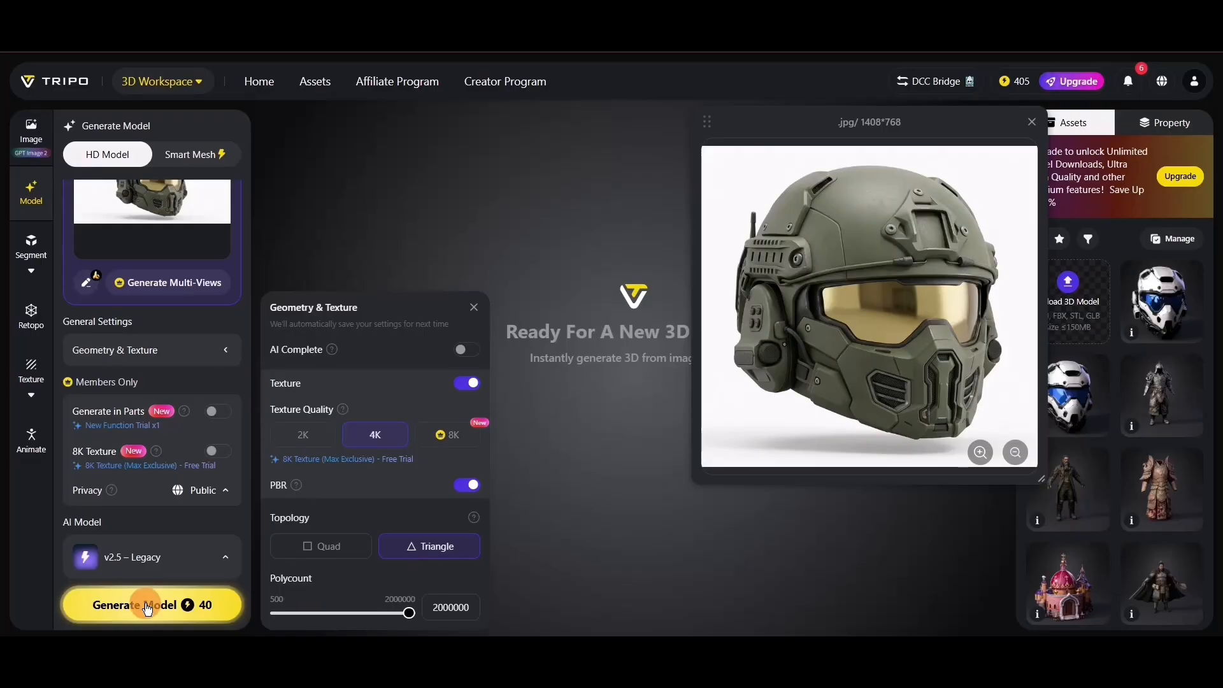
left_click(147, 608)
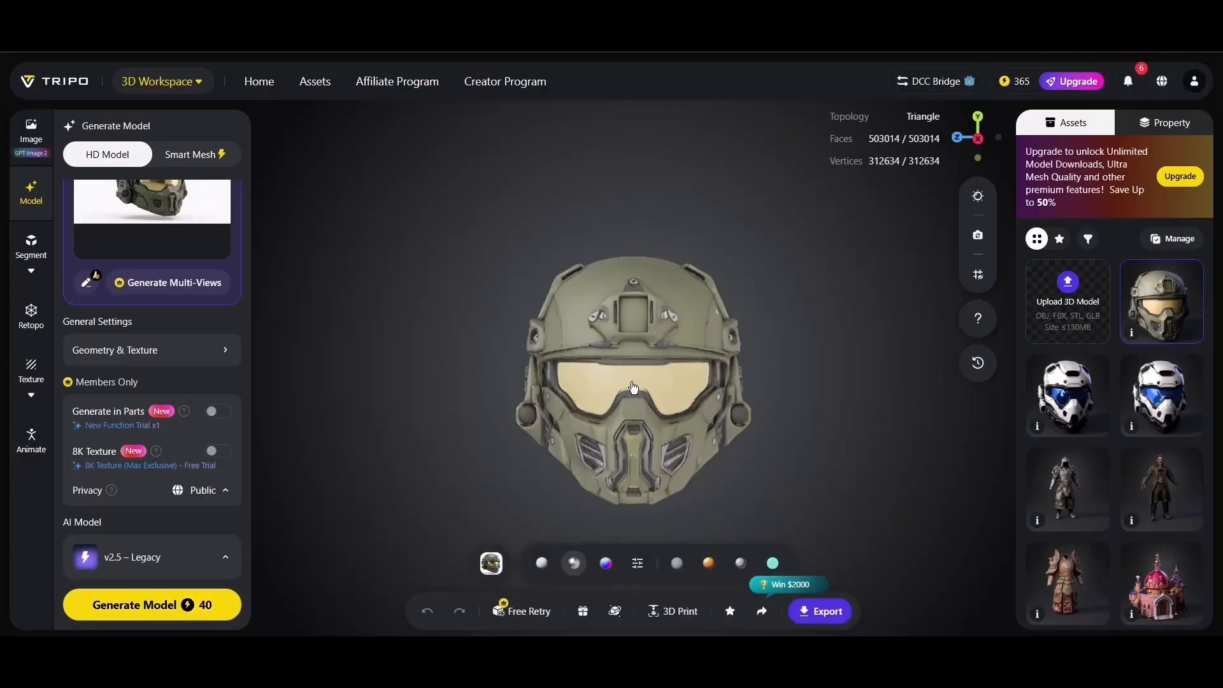
- Examine the generated helmet's untextured geometry from the front and both sides in solid view
scroll(636, 363, "up", 5)
left_click_drag(775, 399, 658, 382)
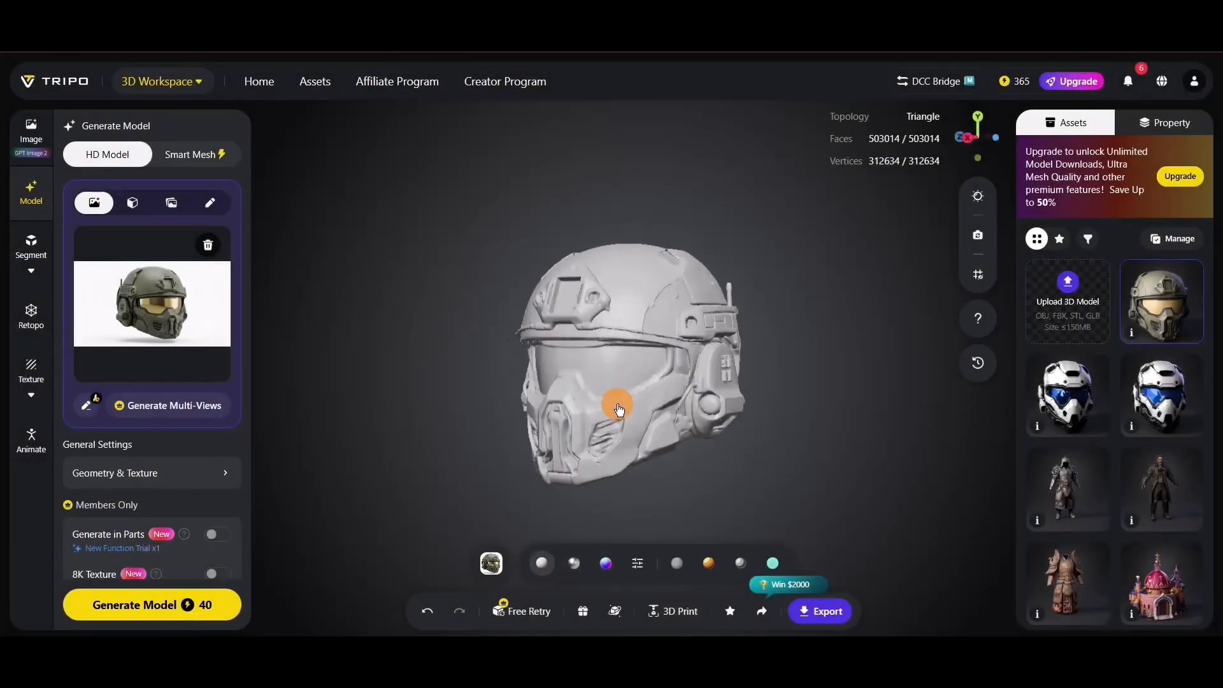
left_click_drag(696, 418, 822, 410)
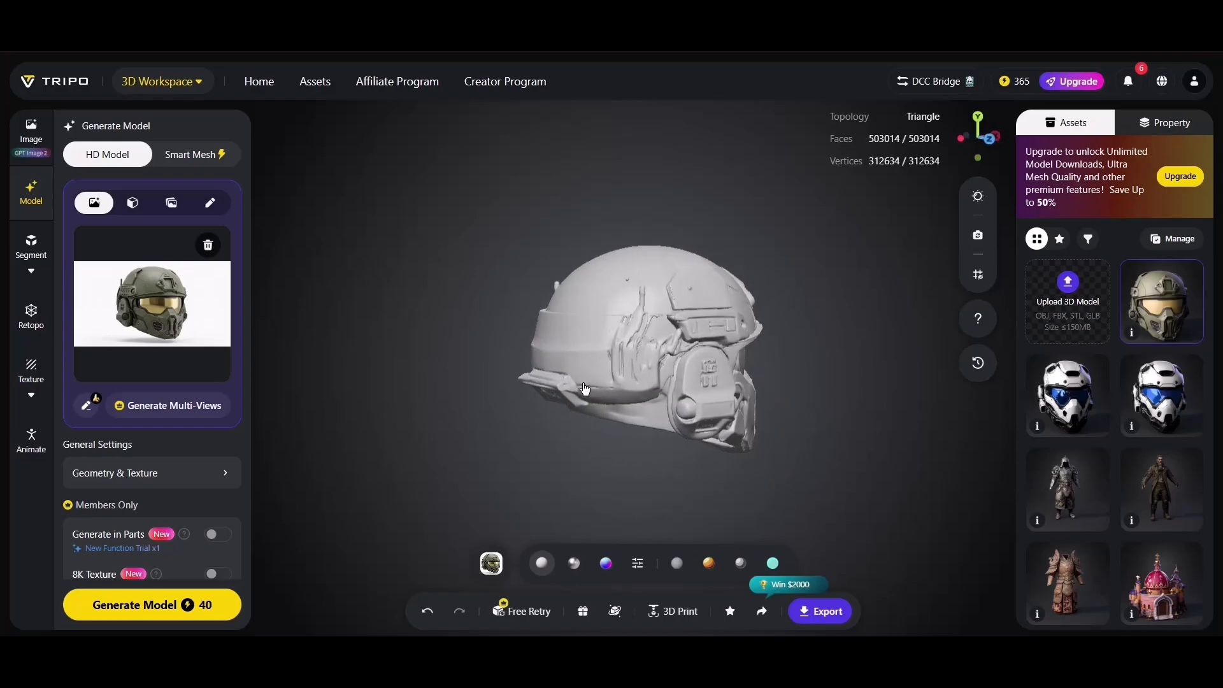
left_click_drag(677, 379, 728, 359)
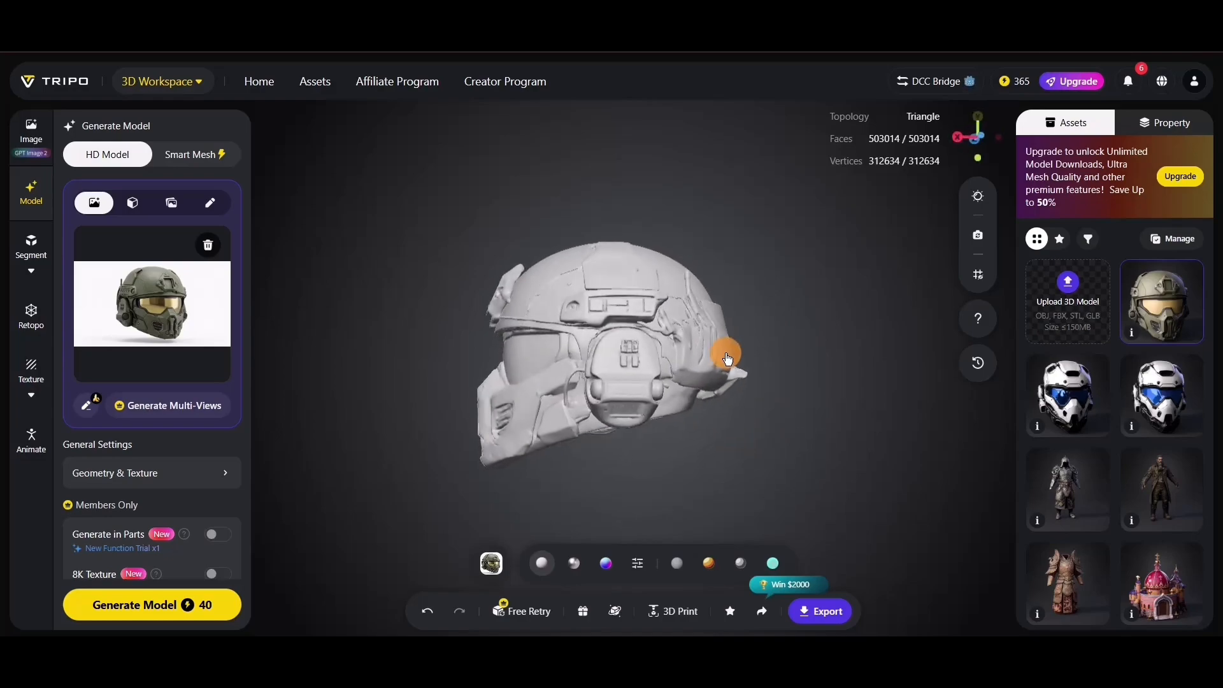
left_click_drag(481, 377, 734, 358)
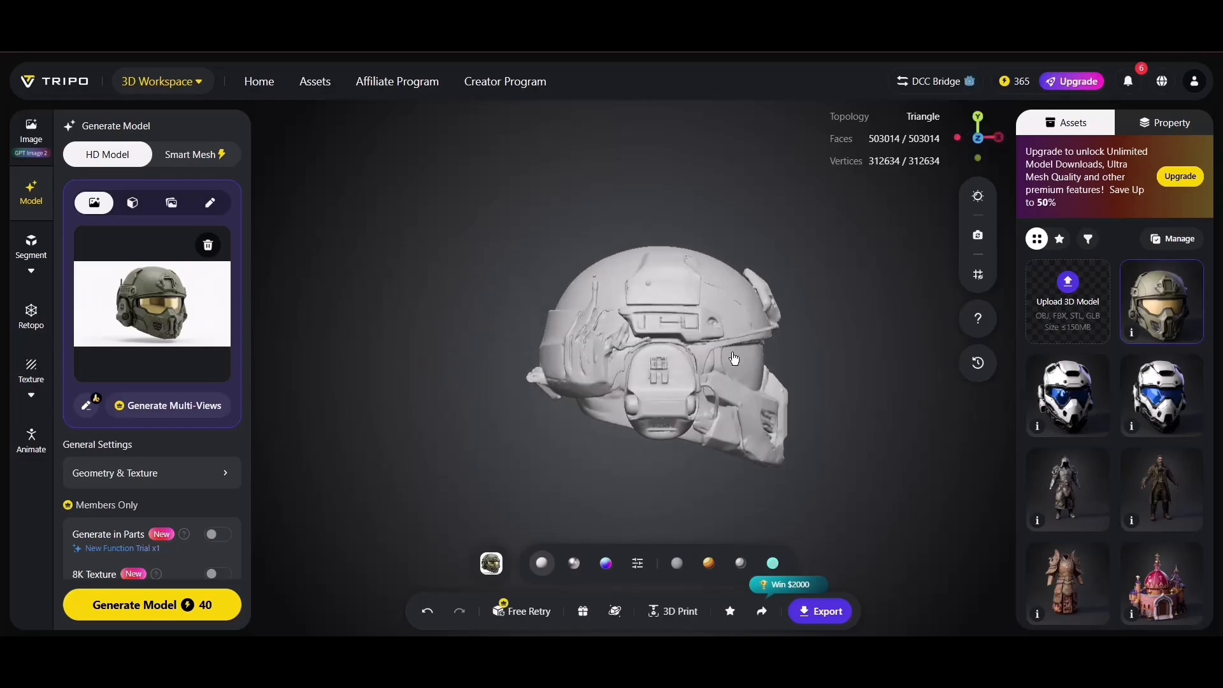
- Show the helmet in normal view and examine the surface detail around the ear cup and side rail
left_click(606, 566)
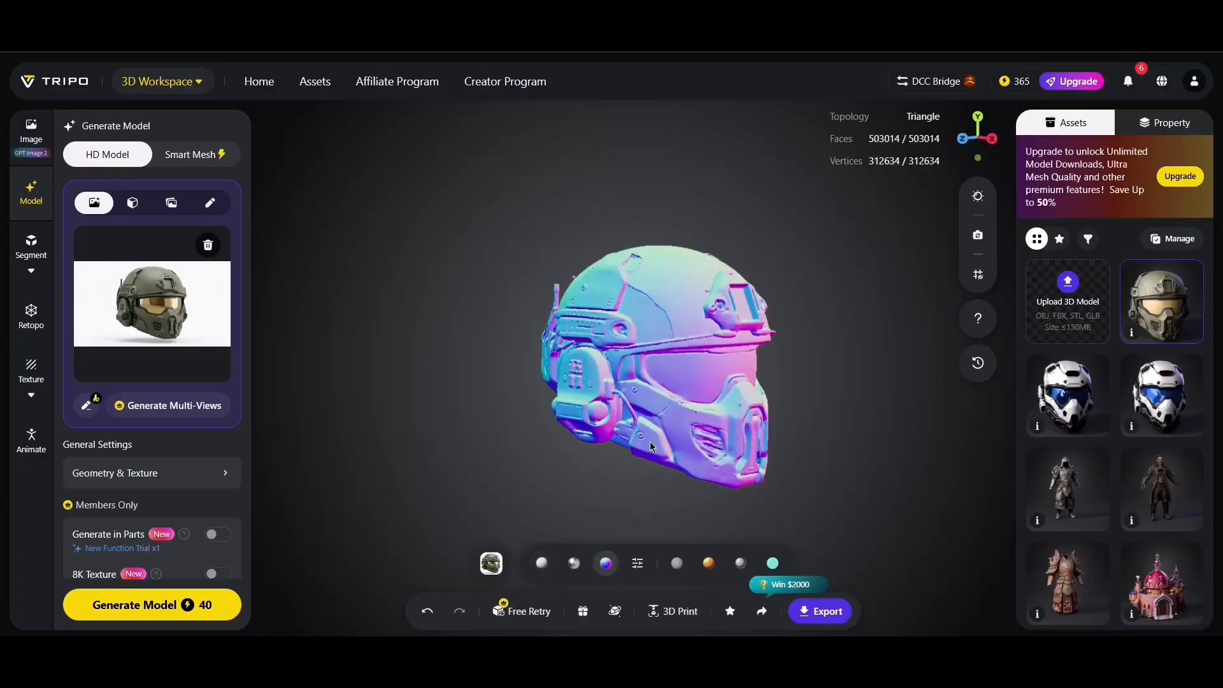
mouse_move(888, 336)
left_mouse_down()
mouse_move(865, 333)
mouse_move(905, 334)
left_mouse_up()
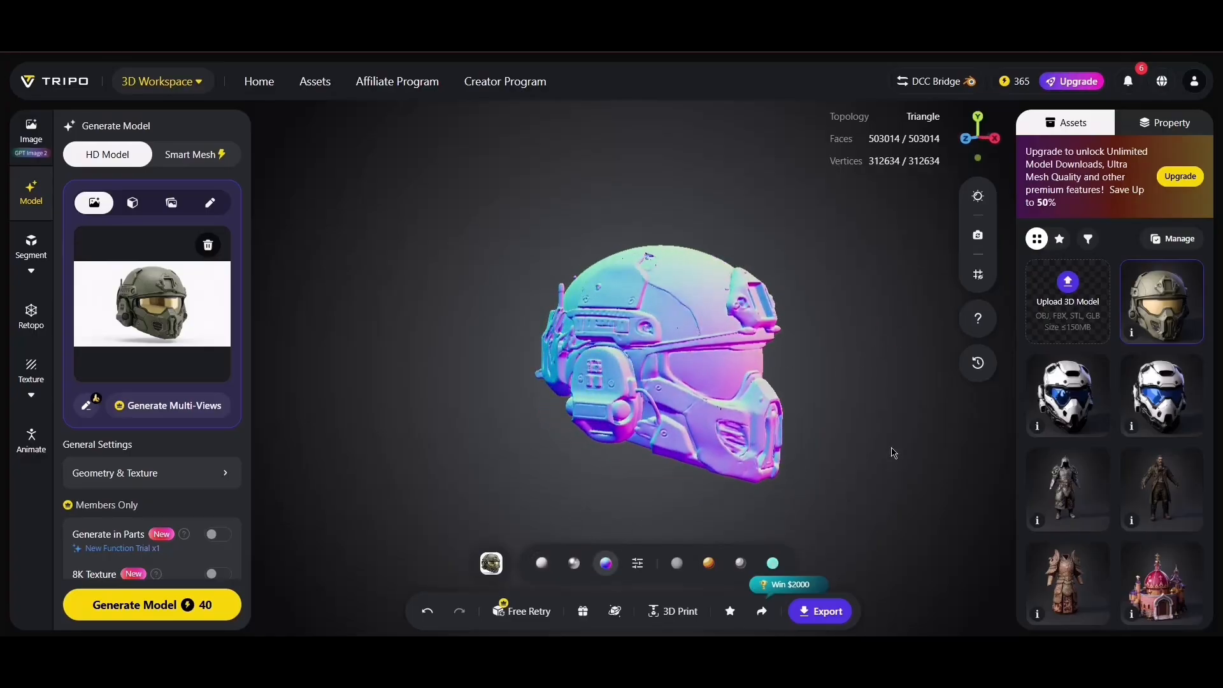
left_click_drag(845, 421, 661, 437)
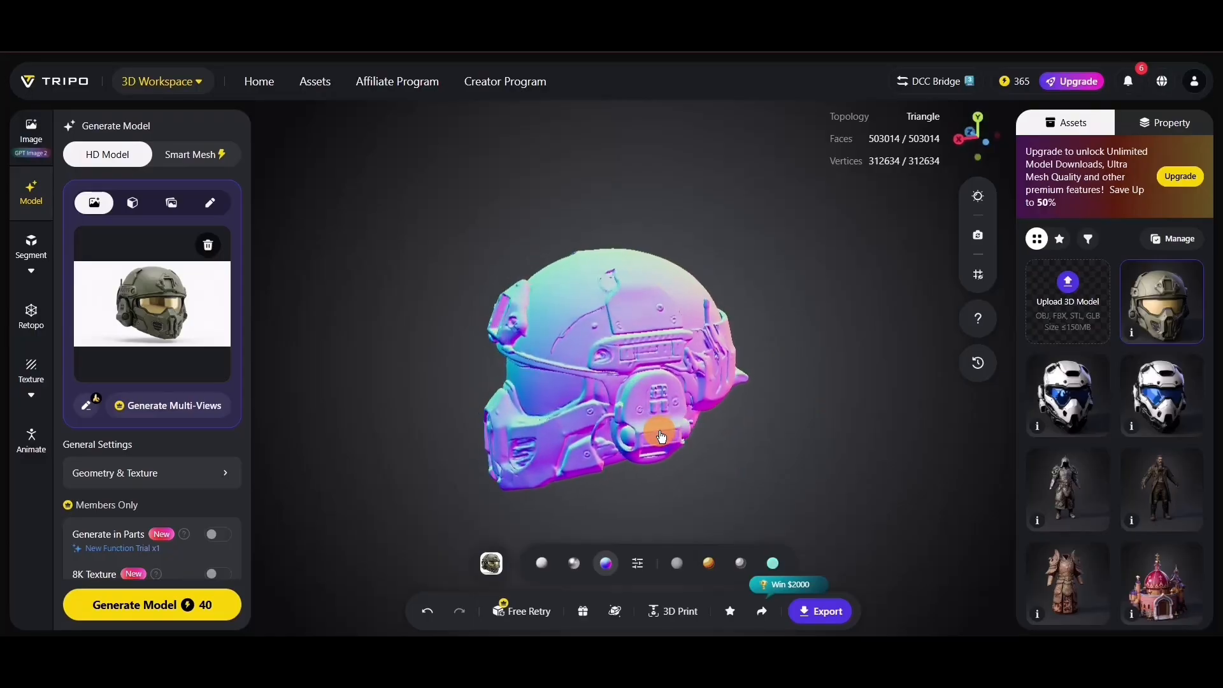
scroll(557, 382, "up", 5)
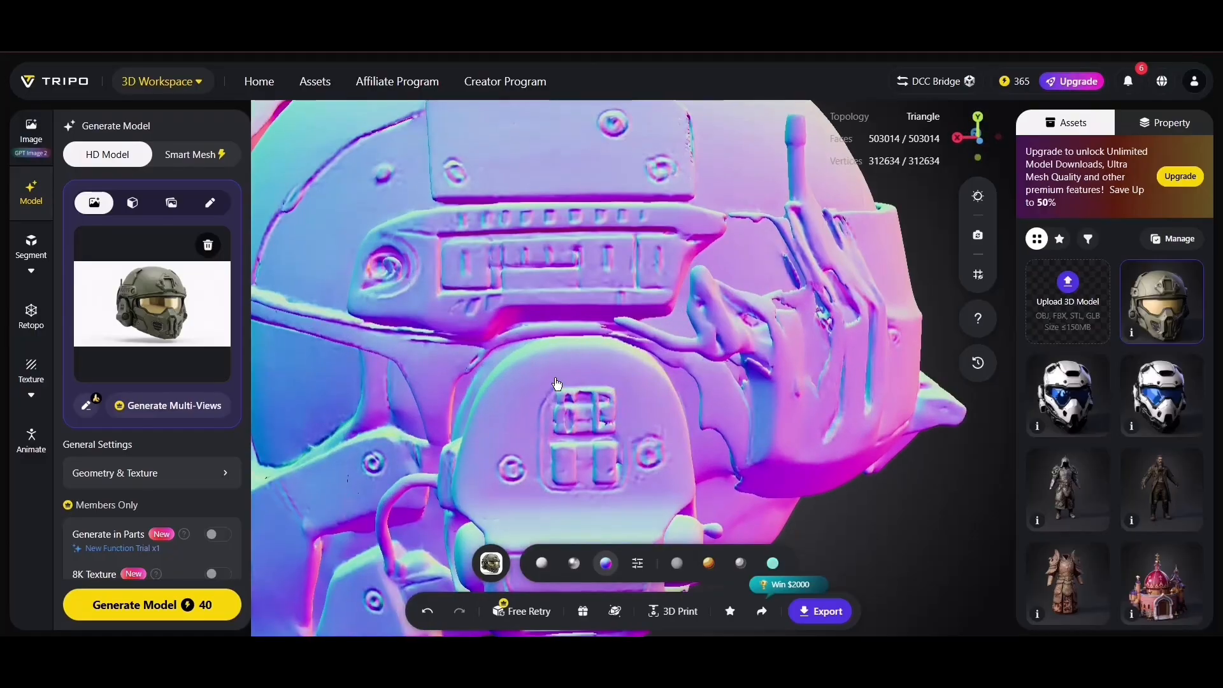
left_click_drag(555, 383, 786, 380)
scroll(781, 376, "down", 5)
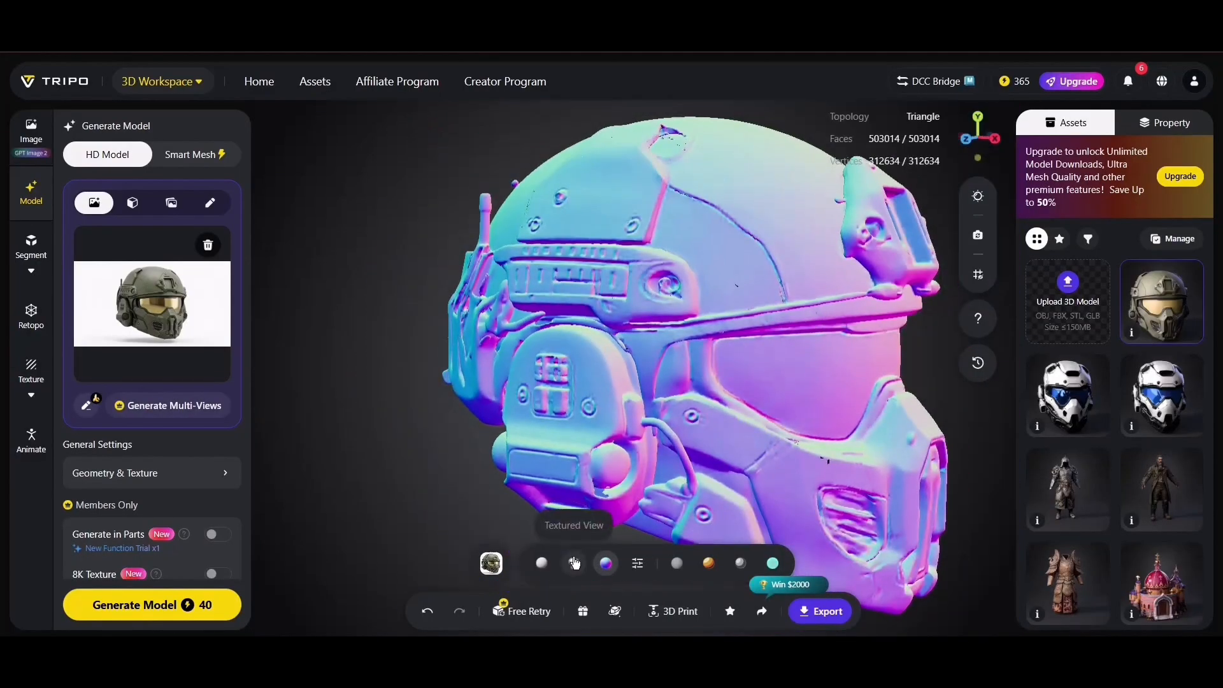
- Display the helmet with its texture, switch to unlit shading, and check the colours from the front and side
left_click(575, 563)
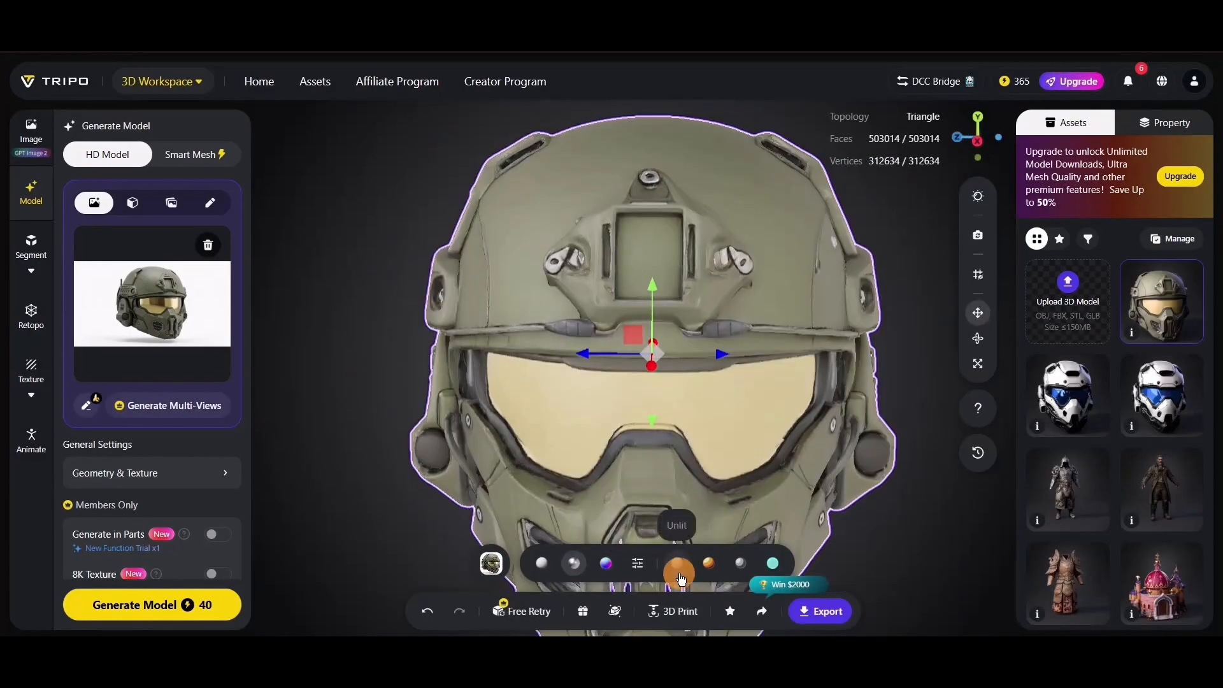
left_click(679, 573)
scroll(671, 437, "down", 5)
left_click_drag(534, 434, 669, 450)
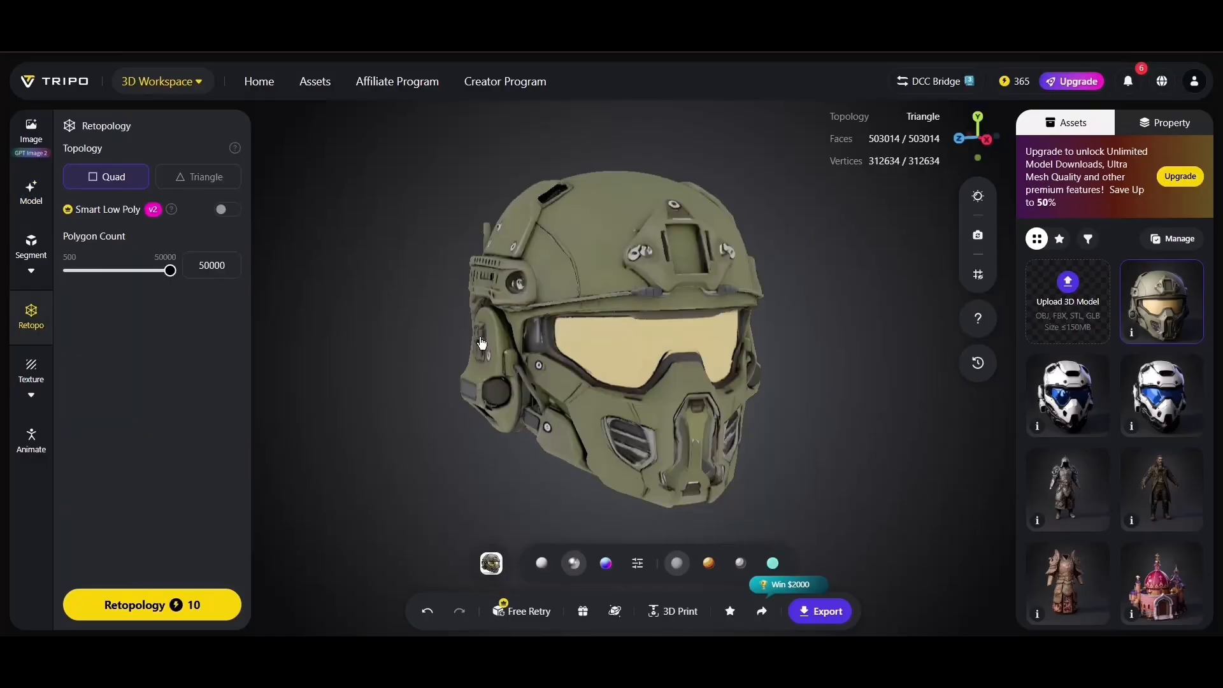
left_click_drag(482, 344, 505, 344)
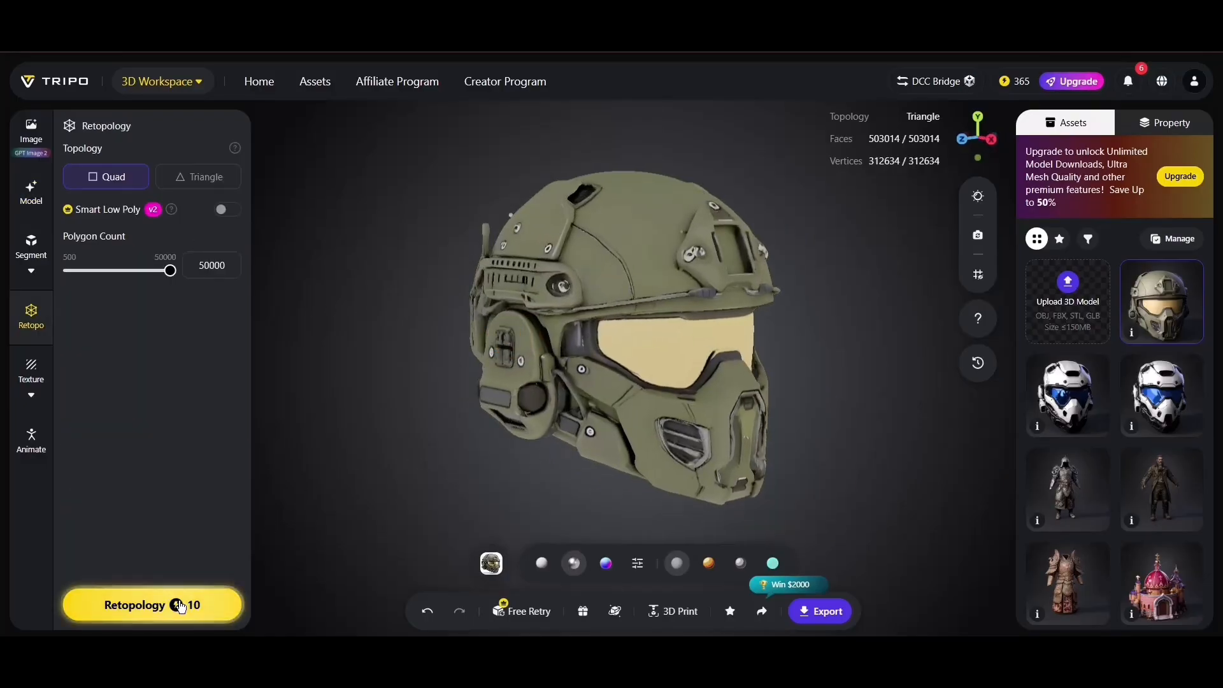
- Retopologize the helmet to quad topology with a polygon count of 50000
left_click(550, 565)
left_click_drag(558, 434, 423, 435)
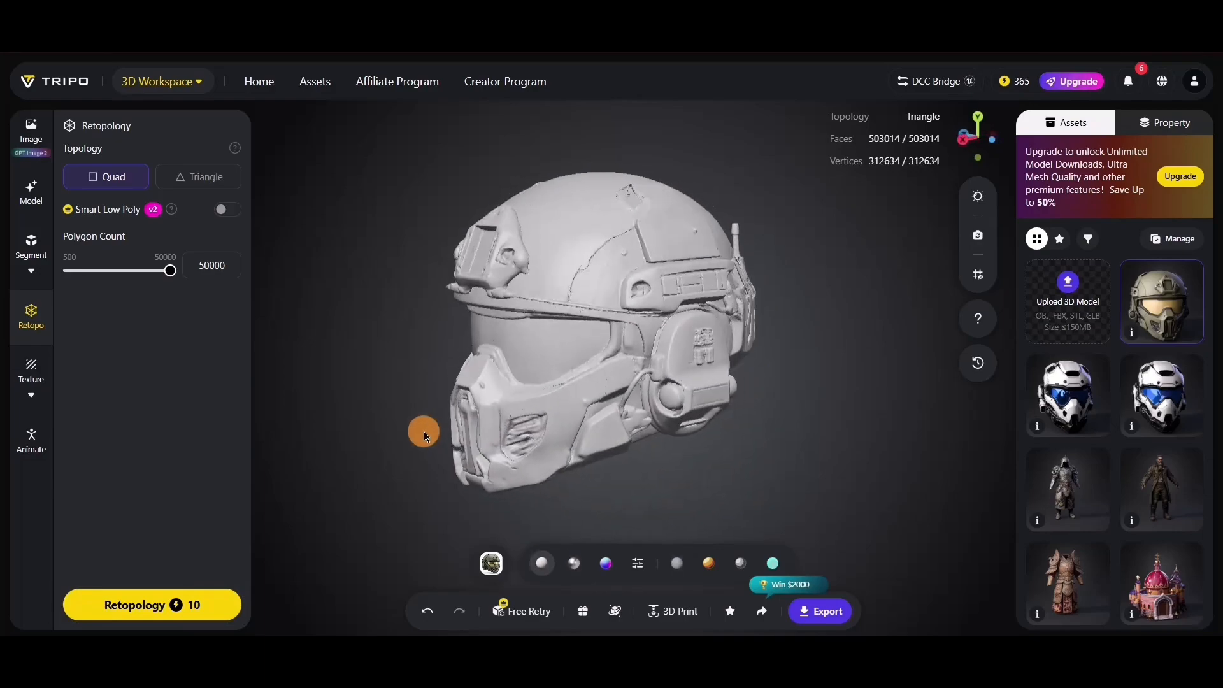
left_click(184, 613)
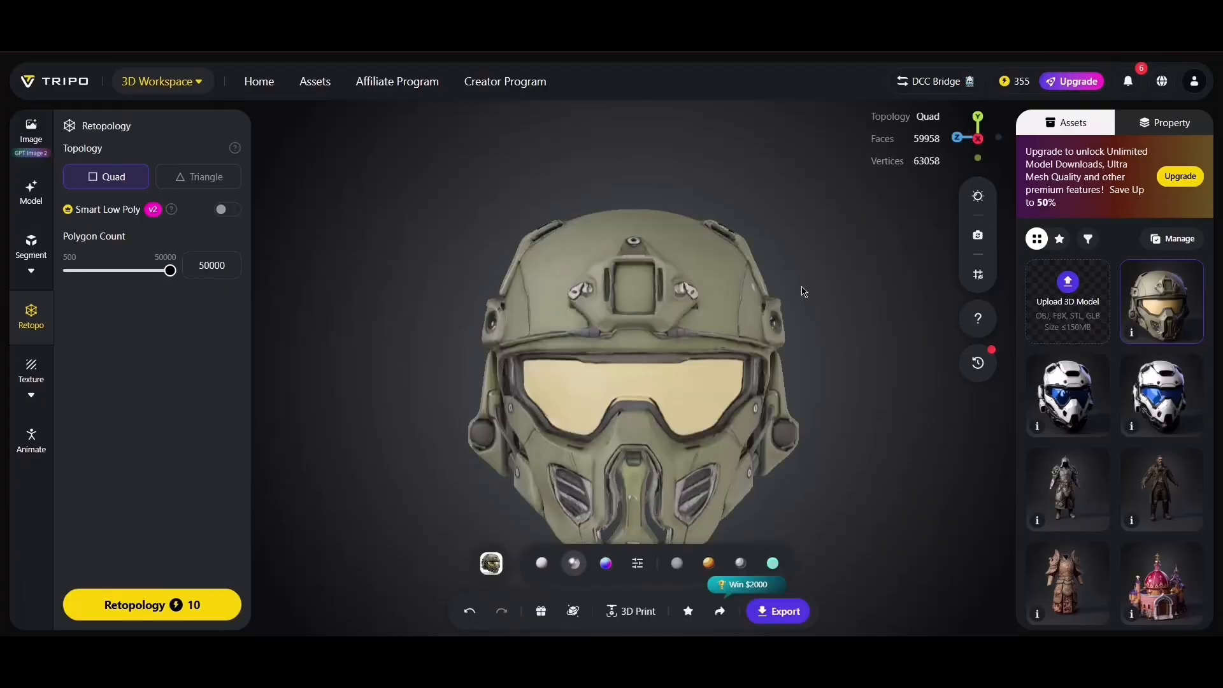
- Examine the texture on the retopologized helmet from several angles and distances
scroll(663, 331, "down", 5)
left_click_drag(610, 357, 690, 357)
scroll(691, 367, "up", 10)
scroll(690, 369, "down", 5)
scroll(698, 407, "up", 2)
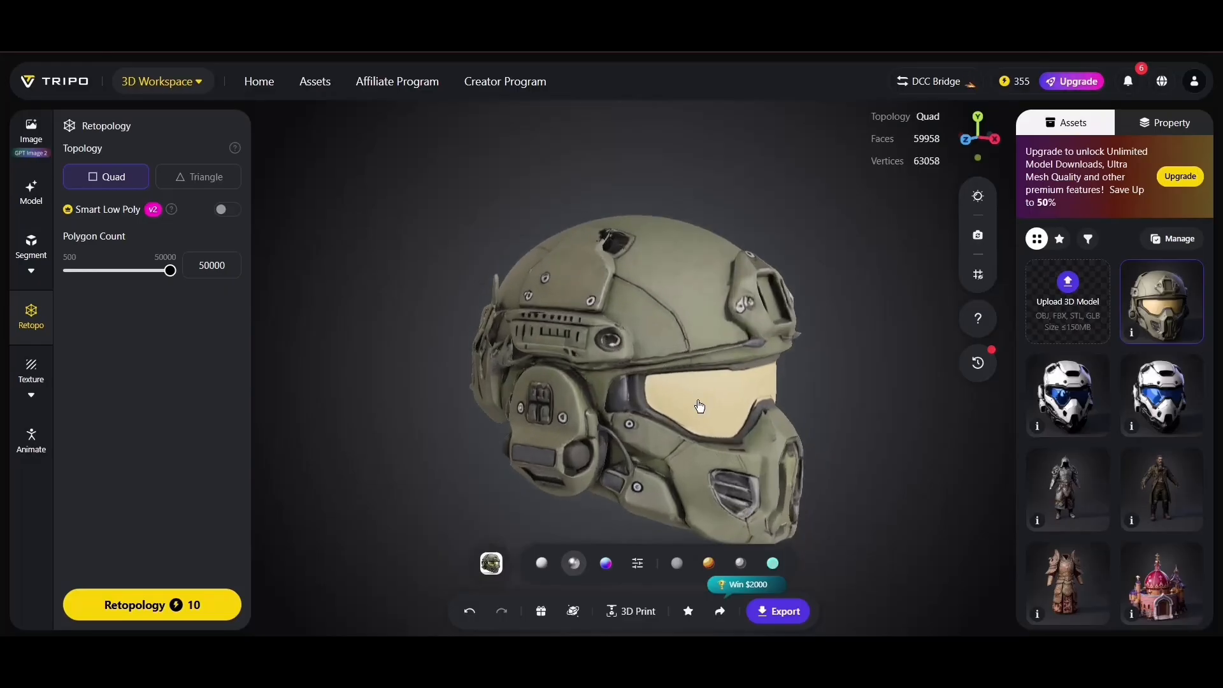
right_click_drag(690, 429, 633, 370)
scroll(632, 377, "up", 5)
mouse_move(631, 382)
left_mouse_down()
mouse_move(554, 384)
mouse_move(624, 395)
mouse_move(609, 374)
mouse_move(543, 360)
left_mouse_up()
- Inspect the retopologized helmet's surface in solid and normal views, checking the faceplate, ear cup and side rail
left_click(542, 563)
left_click_drag(762, 300, 751, 356)
left_click(606, 563)
scroll(574, 369, "down", 5)
left_click_drag(510, 347, 604, 342)
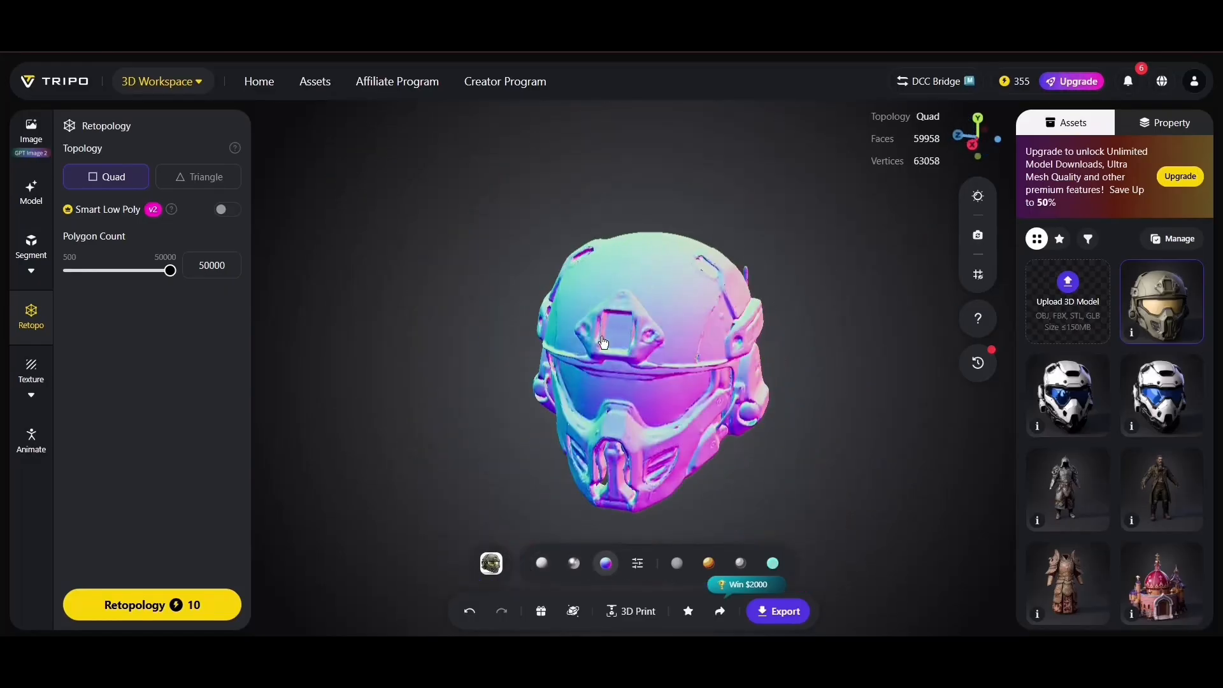
scroll(554, 390, "up", 5)
left_click_drag(577, 388, 462, 398)
left_click(541, 565)
left_click_drag(553, 497, 597, 501)
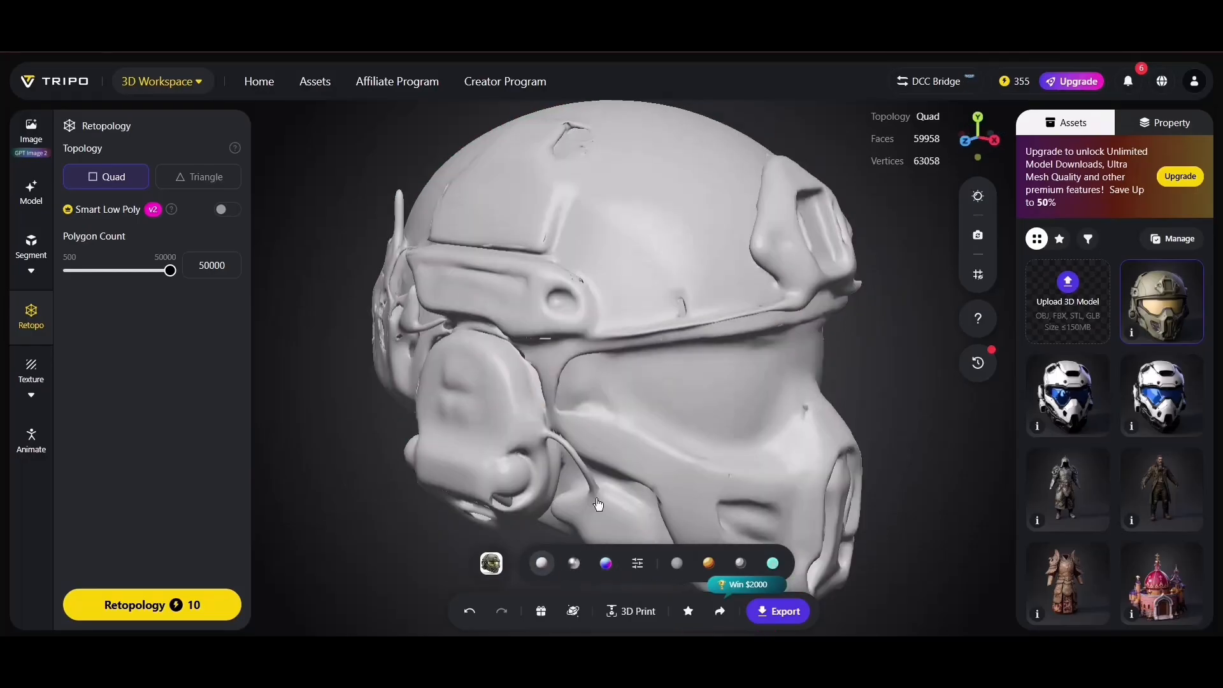
left_click(615, 519)
mouse_move(570, 385)
left_mouse_down()
mouse_move(495, 383)
mouse_move(573, 379)
left_mouse_up()
- Generate PBR materials for the retopologized helmet
left_click_drag(749, 360, 589, 358)
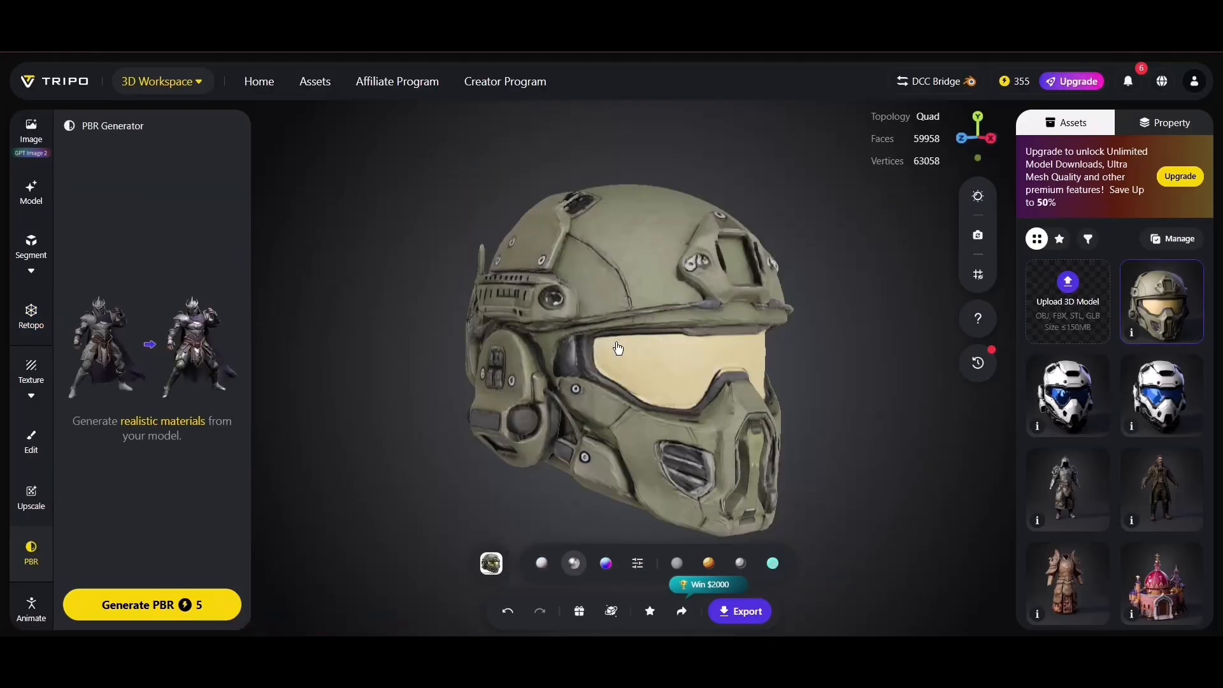
left_click_drag(734, 354, 636, 369)
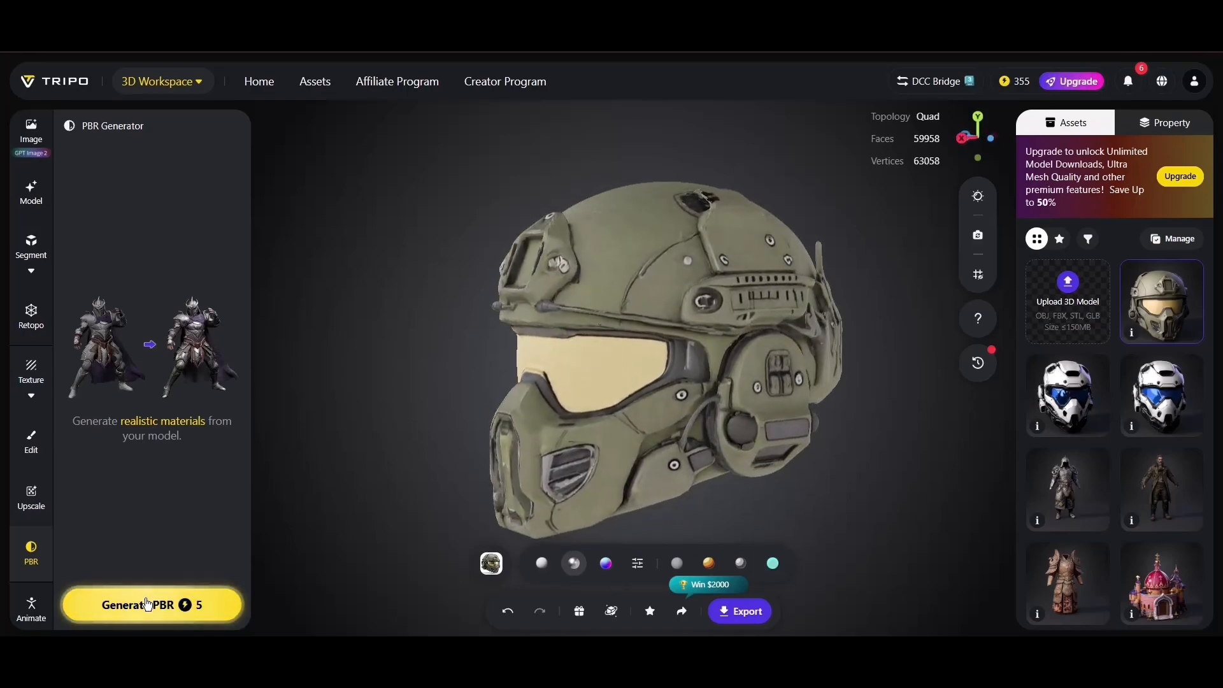
left_click(185, 607)
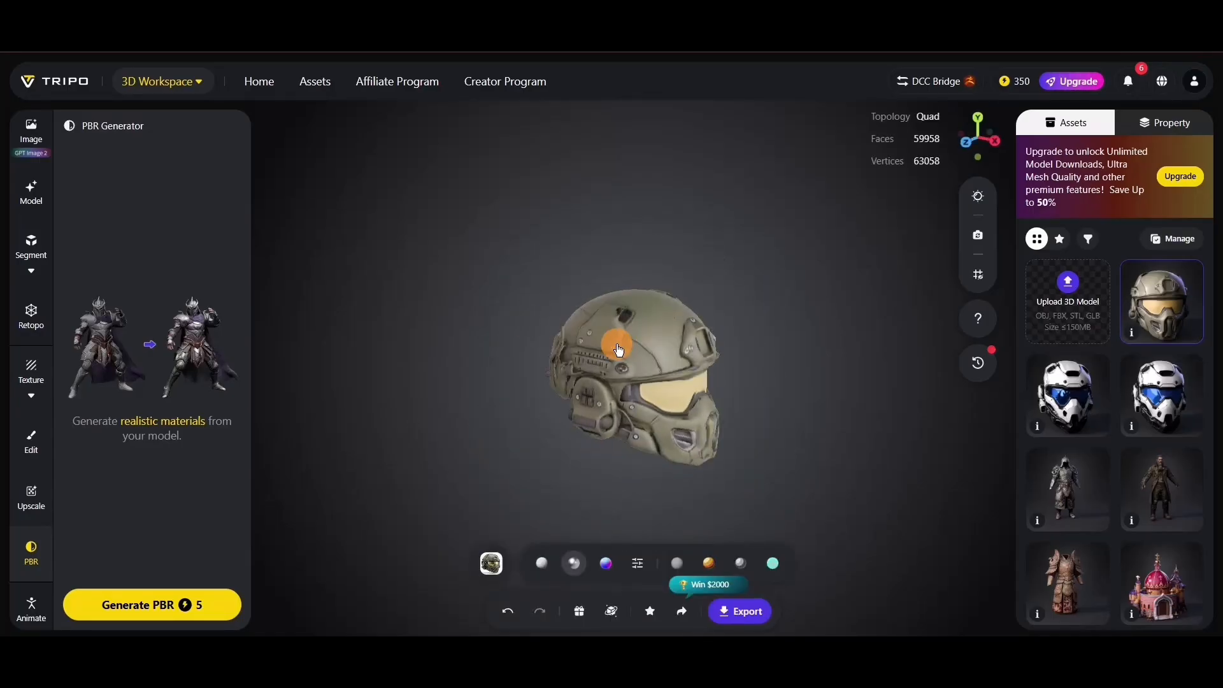
- Examine the helmet's generated PBR materials up close and from several sides
scroll(617, 345, "up", 5)
left_click_drag(674, 349, 584, 358)
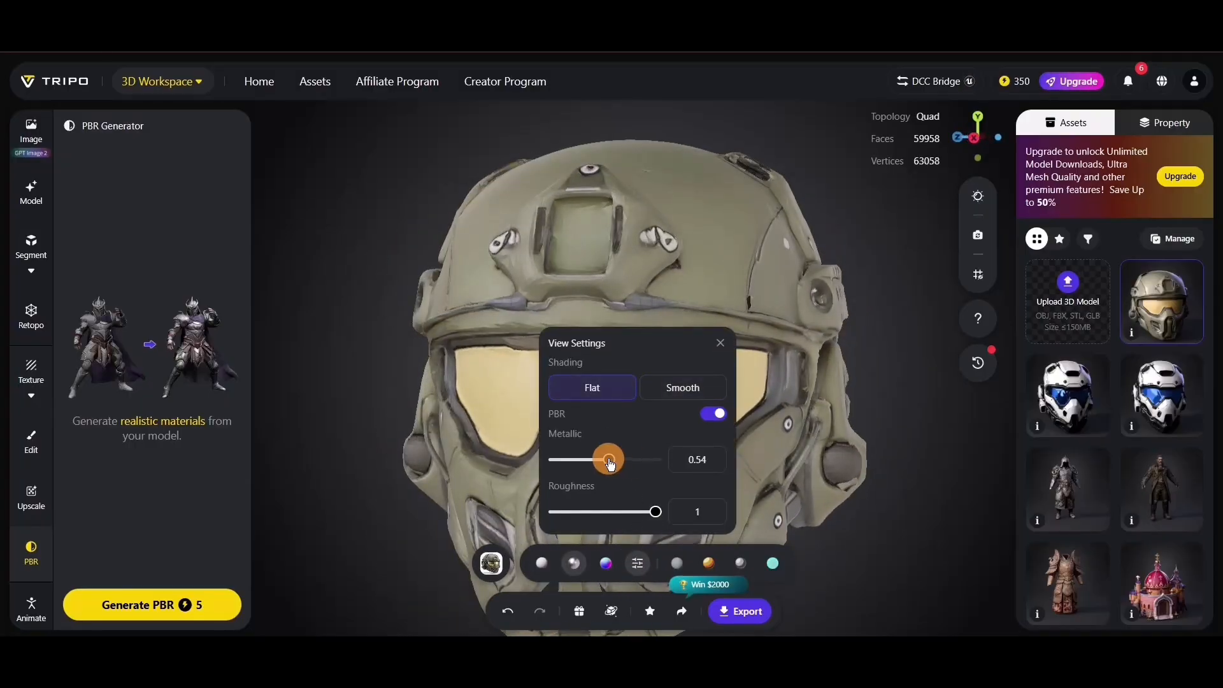
left_click_drag(396, 318, 496, 332)
scroll(707, 362, "down", 4)
left_click_drag(573, 389, 520, 389)
left_click_drag(608, 372, 530, 369)
scroll(637, 369, "up", 5)
mouse_move(688, 369)
left_mouse_down()
mouse_move(581, 375)
mouse_move(637, 382)
mouse_move(631, 399)
left_mouse_up()
- Compare the PBR helmet in solid, textured and normal views
left_click(542, 562)
scroll(532, 433, "down", 5)
left_click(574, 563)
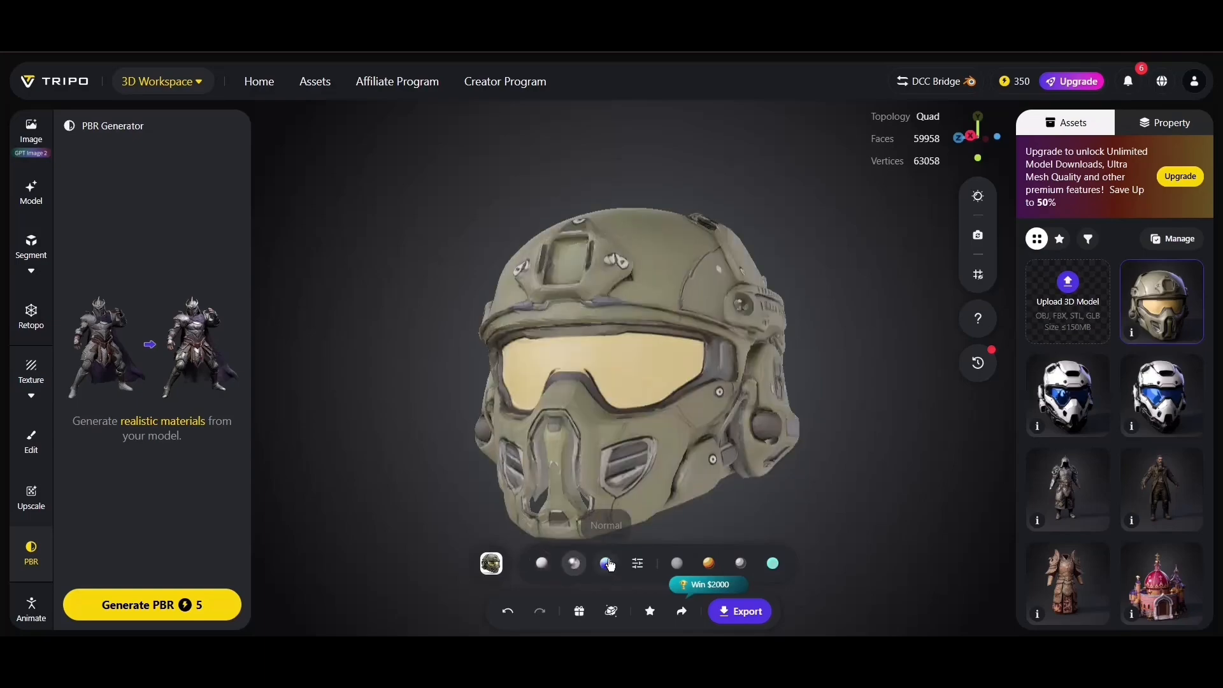
left_click(606, 562)
left_click_drag(714, 442, 645, 448)
left_click(645, 448)
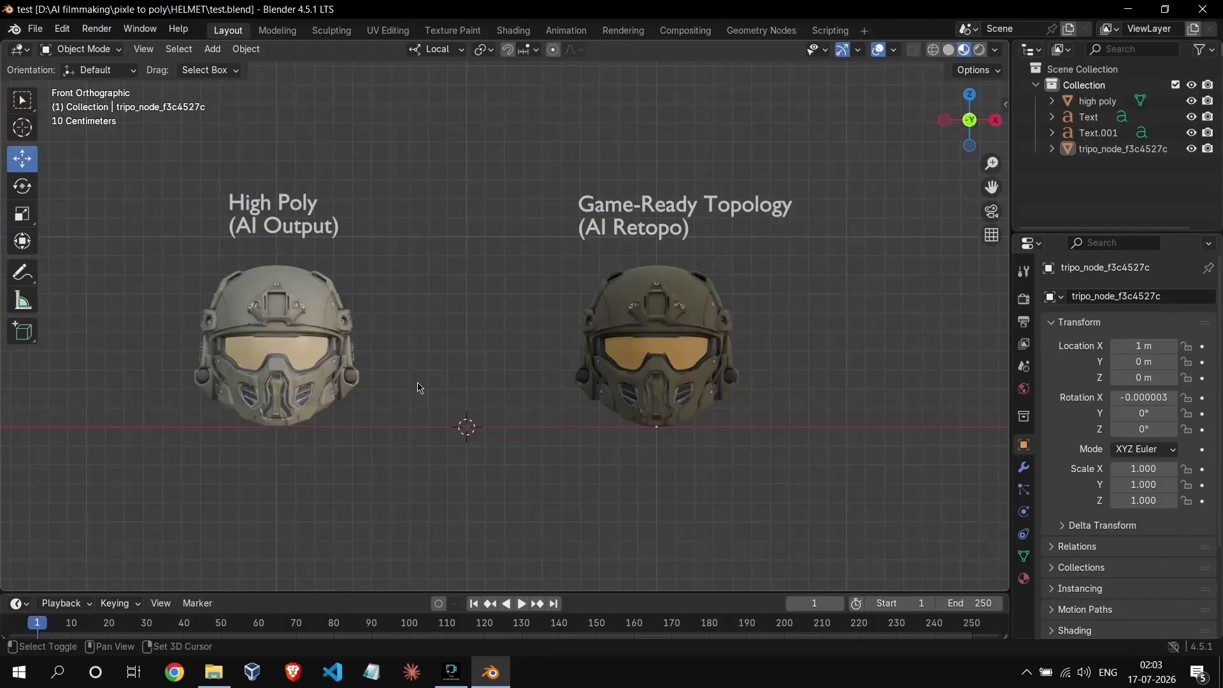
- In Blender, compare the high poly helmet and the AI retopo helmet up close from the front
middle_click_drag(420, 388, 638, 296, "shift")
scroll(600, 395, "up", 5)
scroll(600, 396, "up", 2)
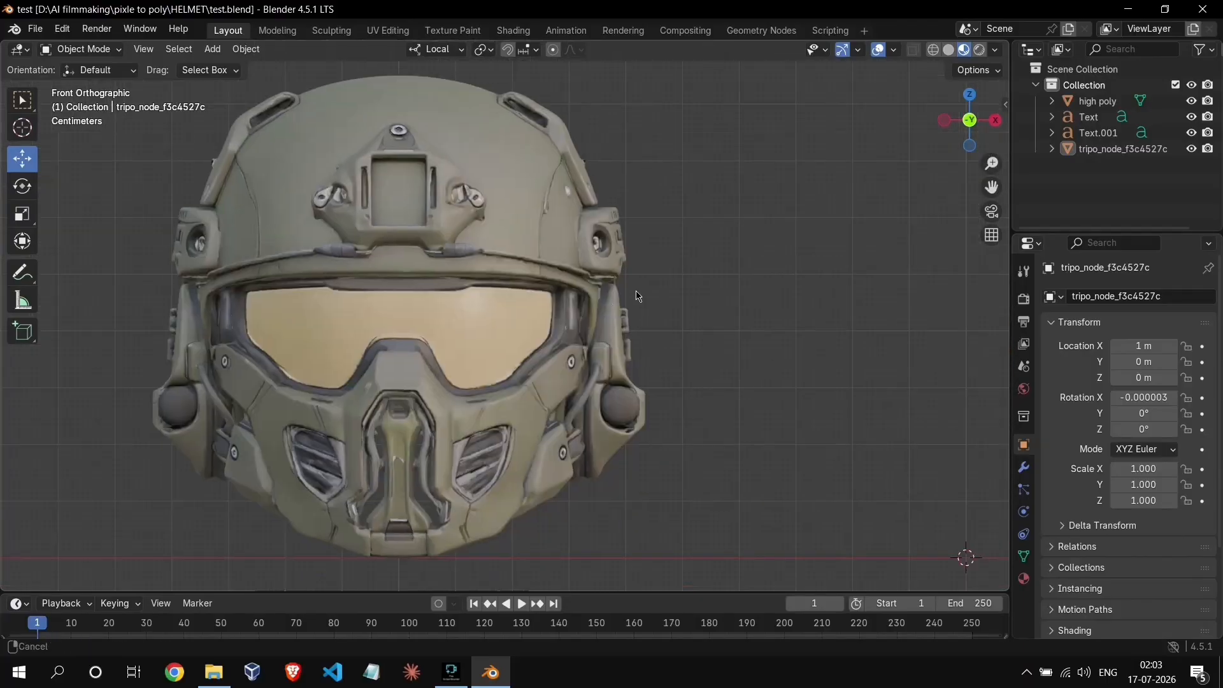
scroll(638, 295, "down", 4)
middle_click_drag(677, 331, 238, 379, "shift")
middle_click_drag(546, 390, 491, 401, "shift")
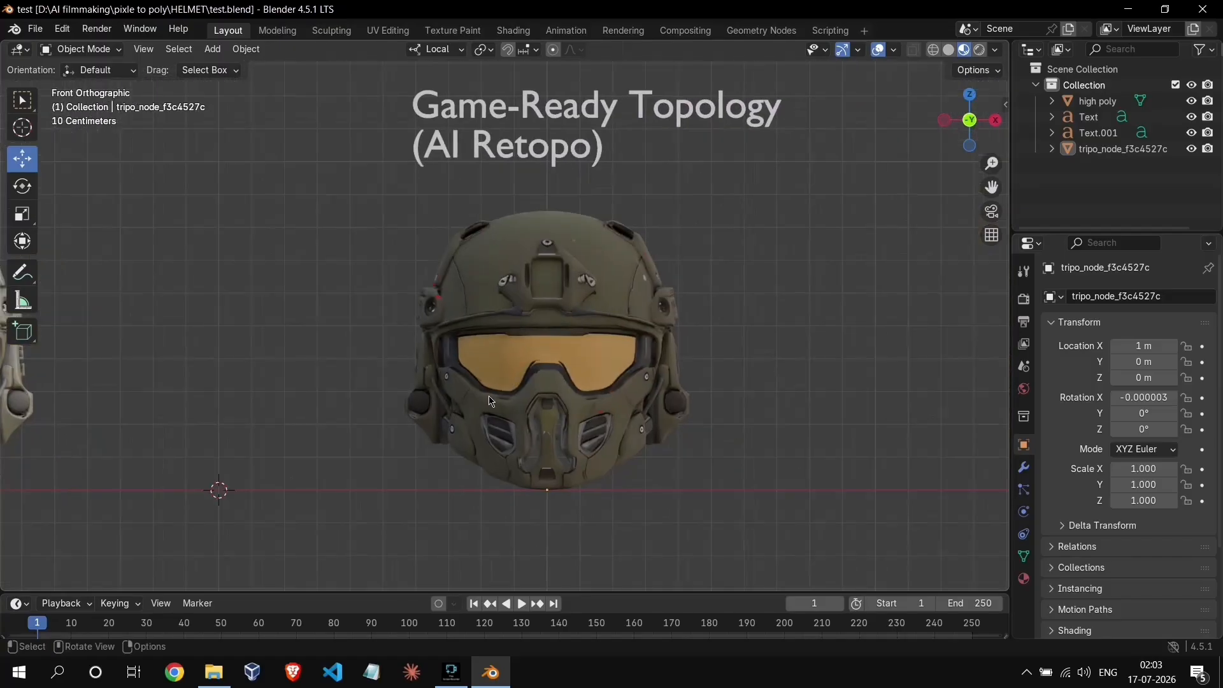
scroll(592, 397, "up", 1)
scroll(430, 428, "down", 4)
- Examine the high poly helmet from several sides in perspective, with the AI retopo helmet beside it
middle_click_drag(430, 426, 764, 423)
scroll(597, 445, "up", 3)
middle_click_drag(575, 459, 571, 418, "shift")
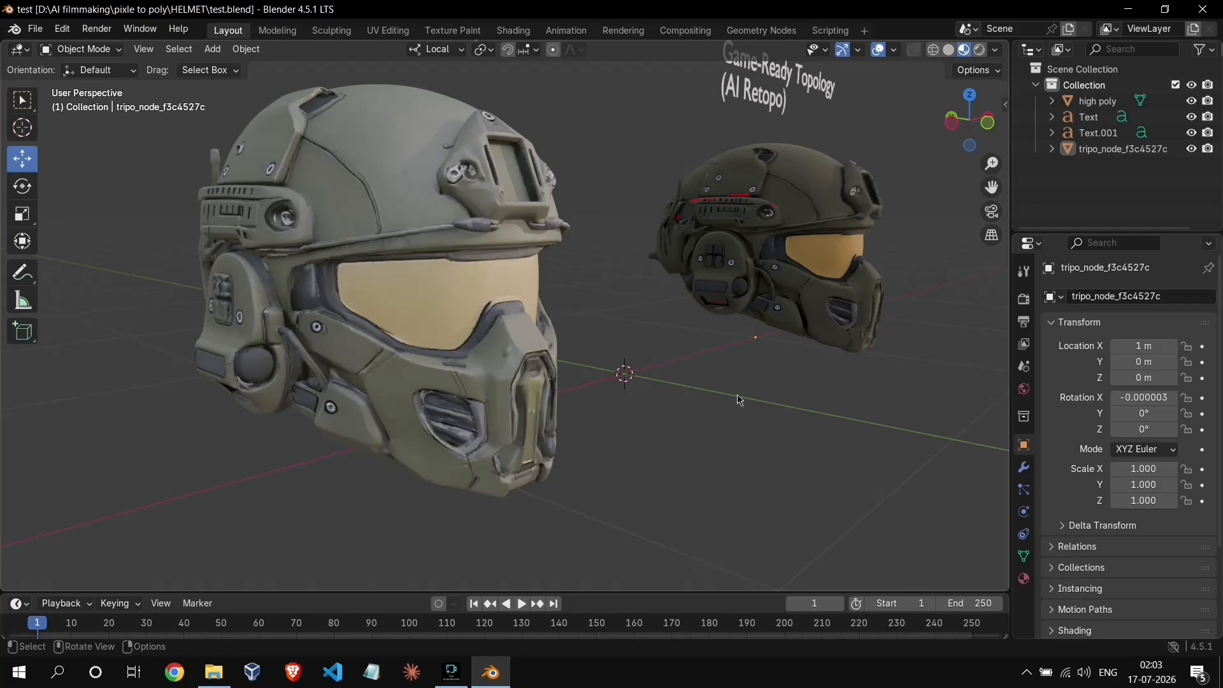
middle_click_drag(718, 408, 658, 384)
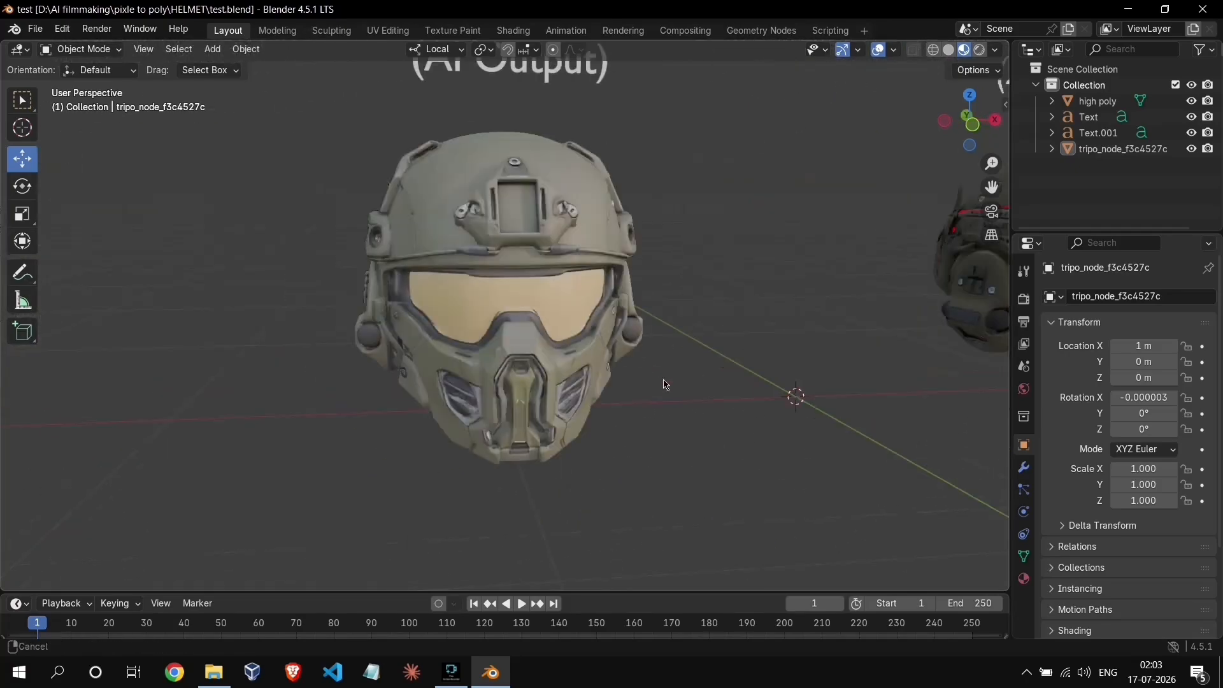
middle_click_drag(663, 380, 616, 425)
scroll(609, 385, "up", 2)
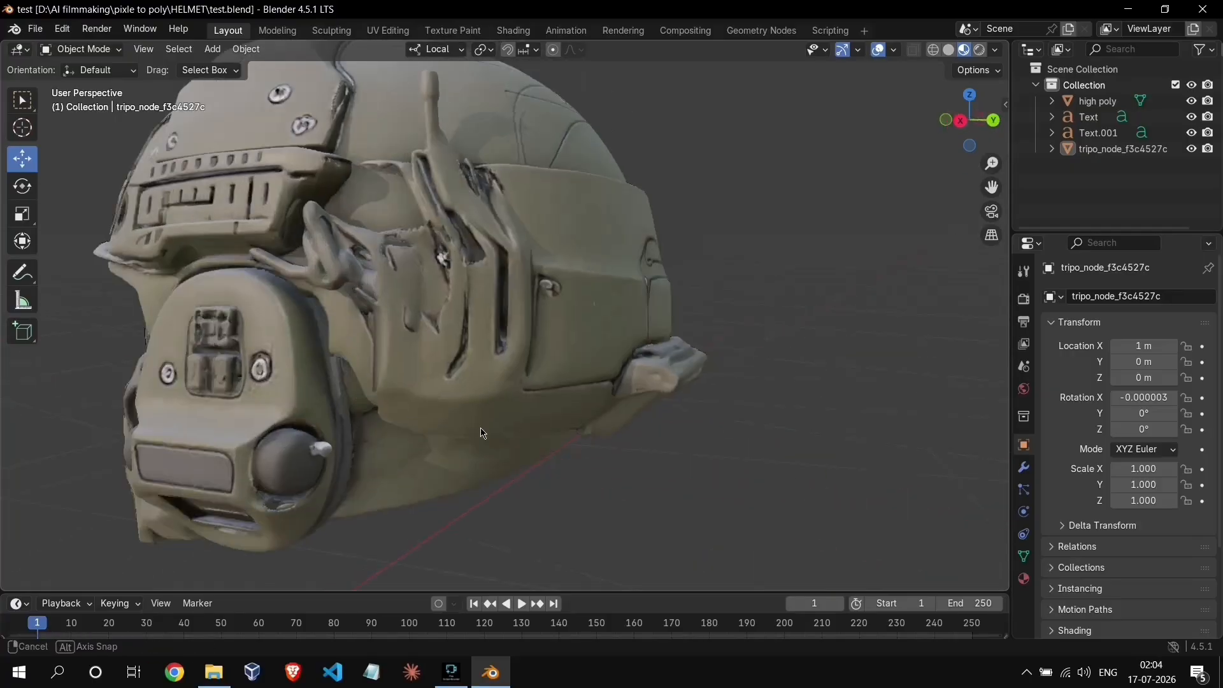
middle_click_drag(471, 428, 580, 406)
scroll(580, 405, "down", 2)
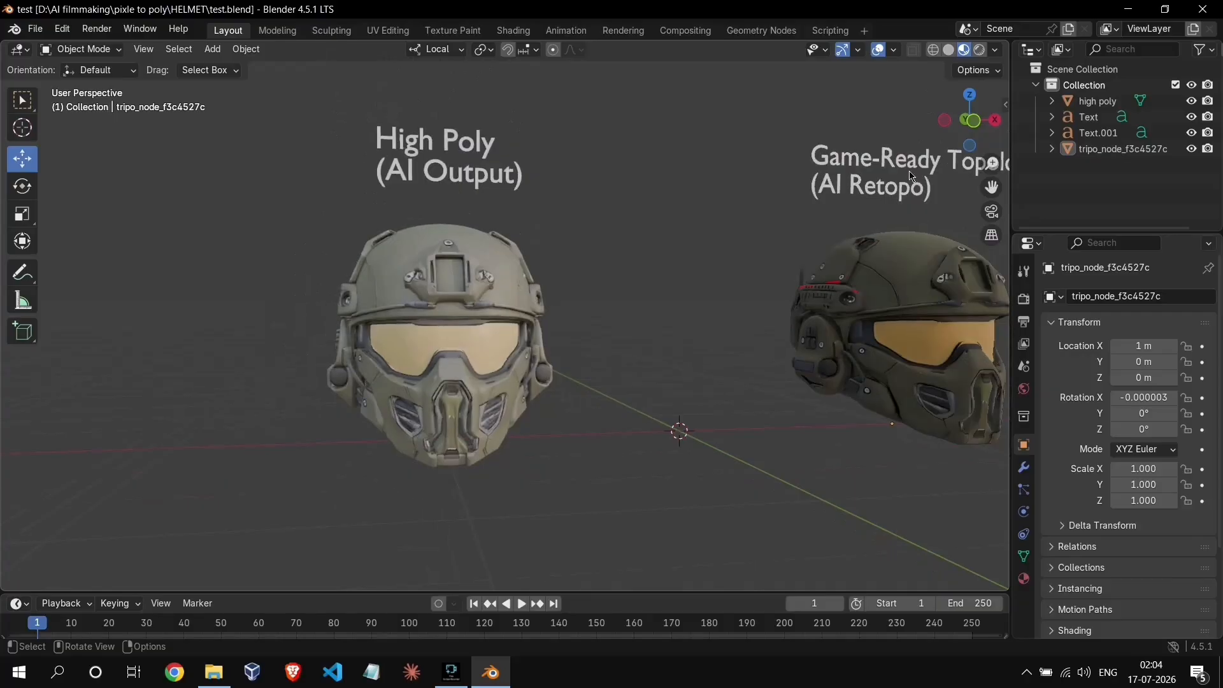
- Set the viewport to the front orthographic view and examine the Game-Ready Topology helmet up close
left_click(977, 126)
middle_click_drag(993, 396, 561, 392, "shift")
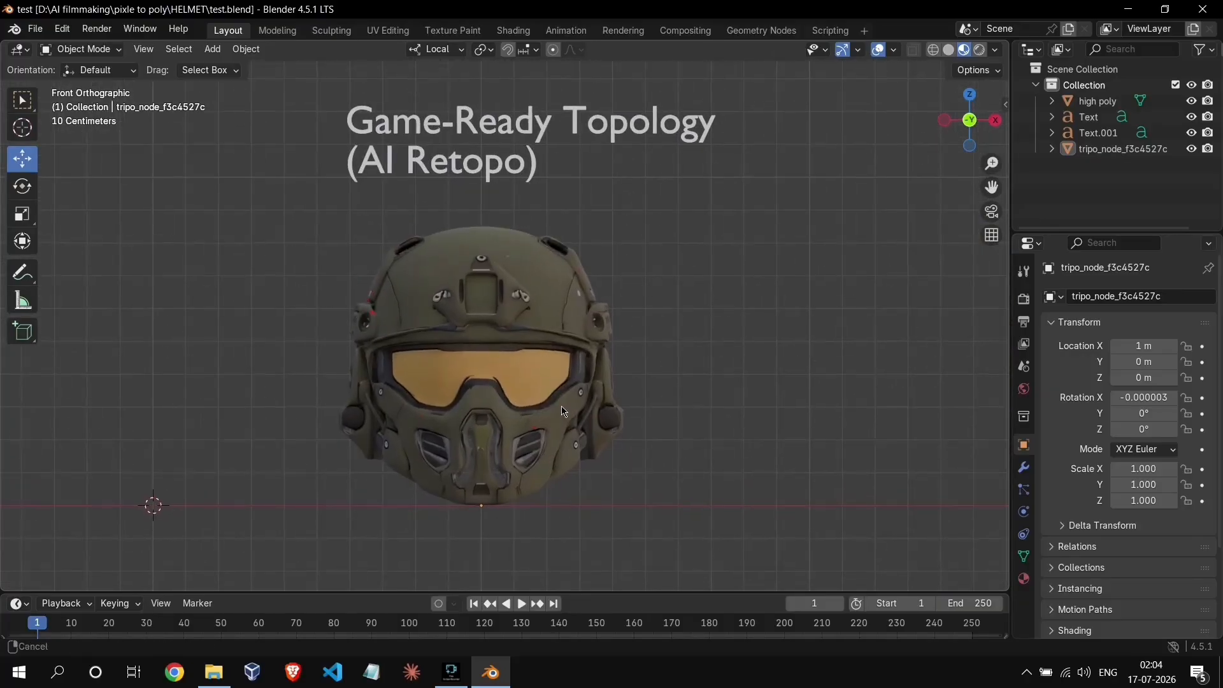
scroll(605, 394, "up", 1)
scroll(605, 392, "up", 2)
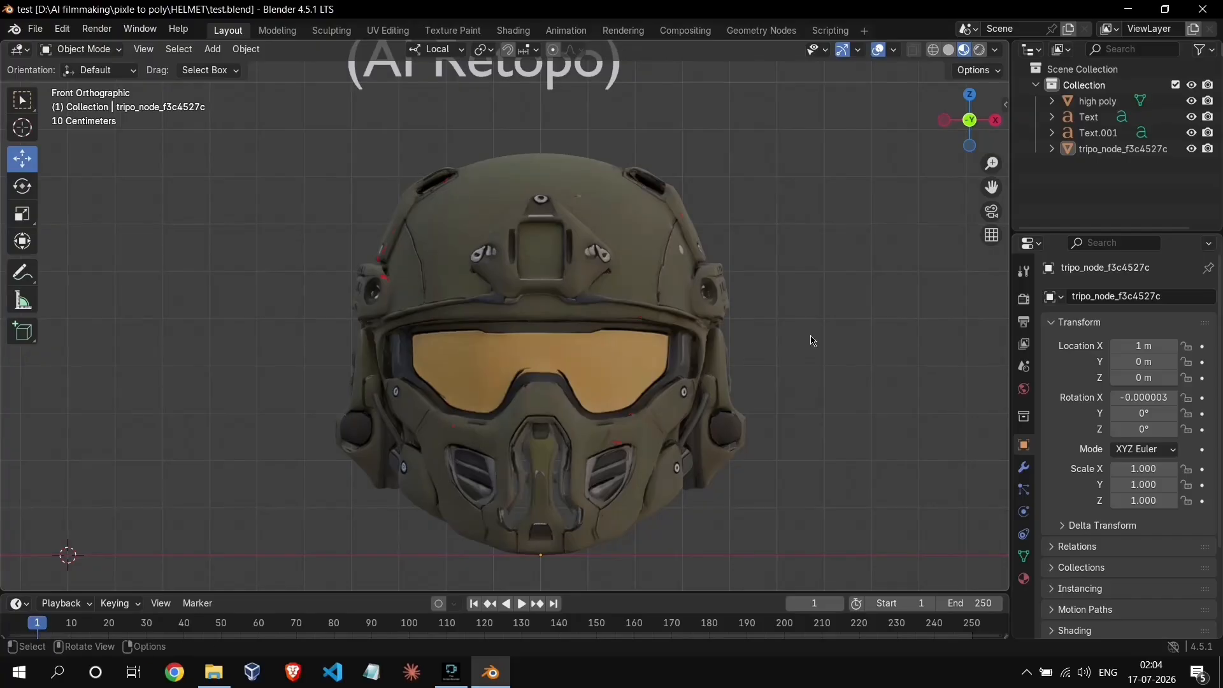
- Examine the Game-Ready Topology helmet from the side and the front three-quarter angle in Material Preview shading
middle_click_drag(822, 347, 679, 347)
middle_click_drag(774, 335, 744, 365)
middle_click_drag(730, 367, 658, 410)
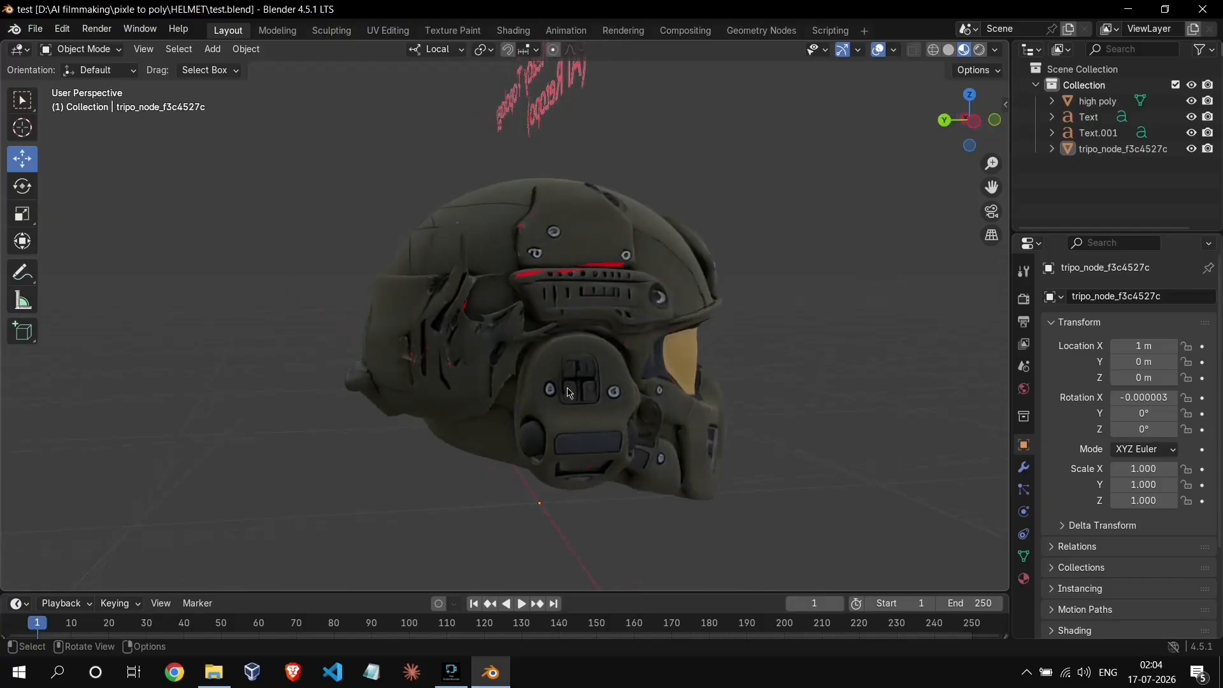
middle_click_drag(568, 392, 604, 365)
scroll(667, 461, "down", 2)
scroll(606, 363, "down", 1)
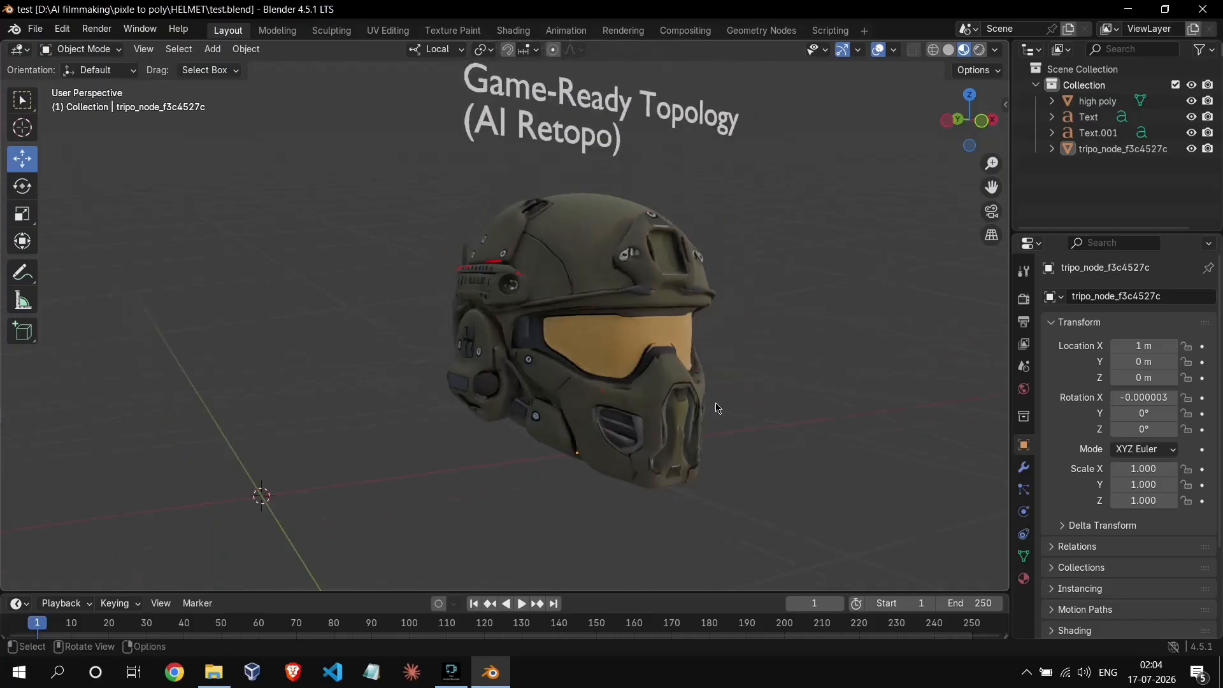
middle_click_drag(718, 408, 901, 209)
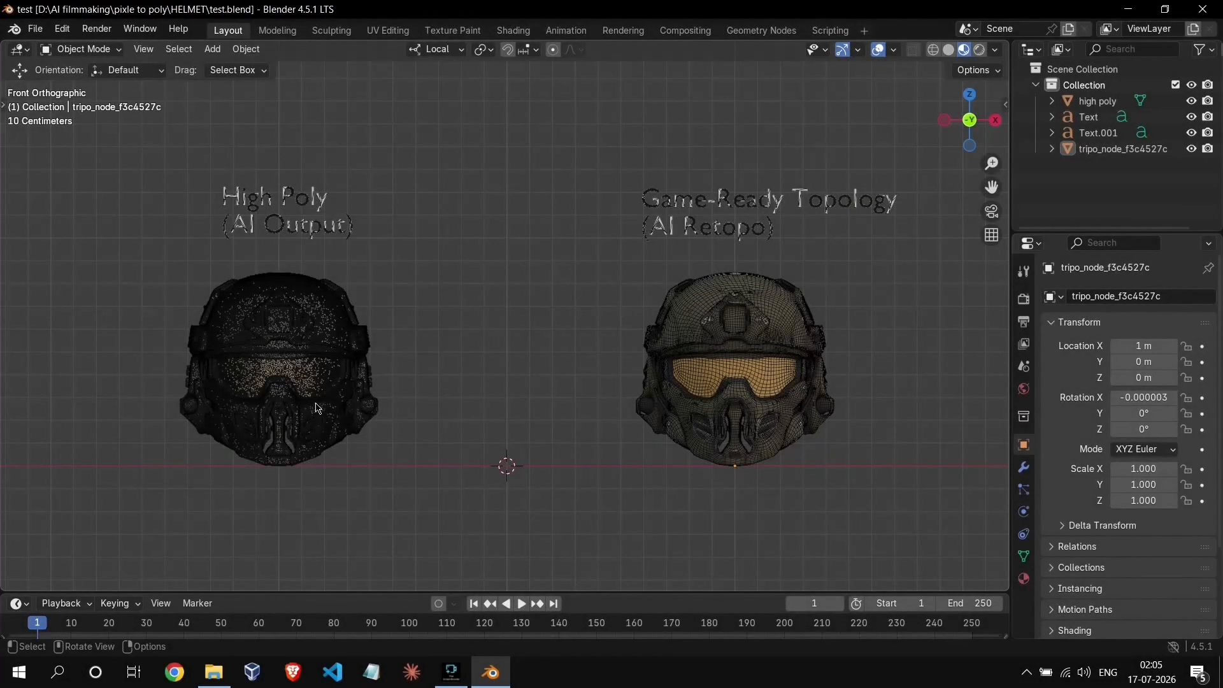
- With the wireframe overlay shown, examine the high poly helmet's mesh up close in the front orthographic view
middle_click_drag(363, 410, 466, 373, "shift")
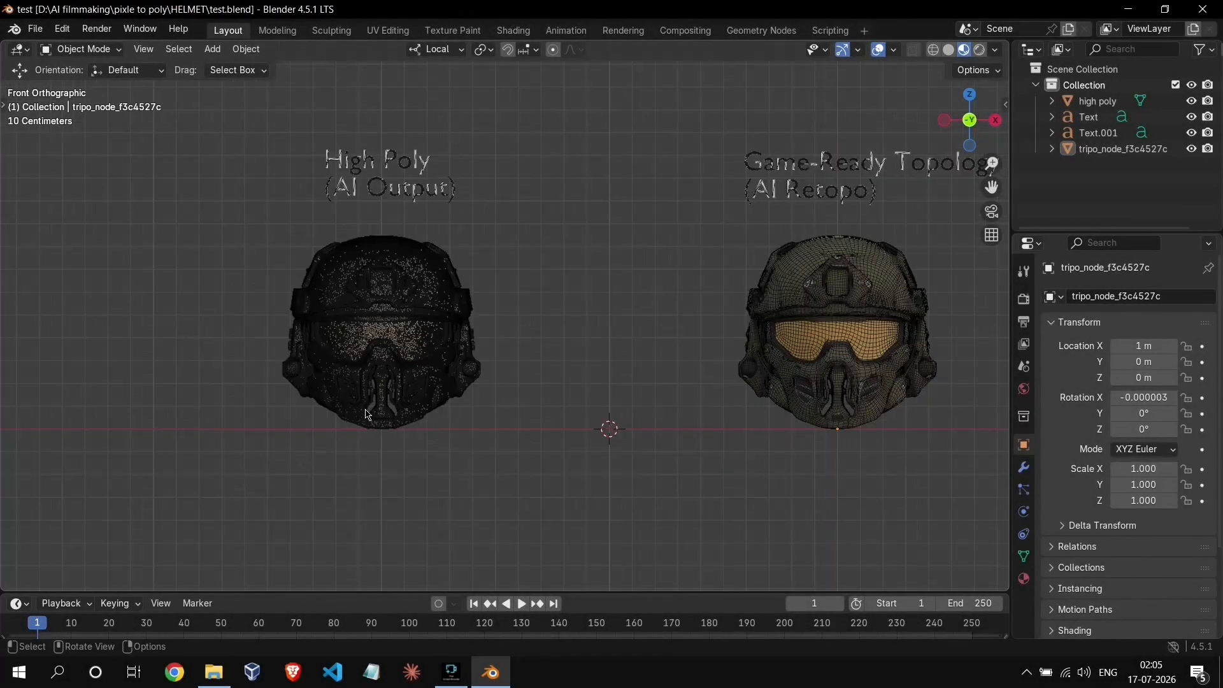
scroll(384, 412, "up", 1)
scroll(405, 427, "up", 1)
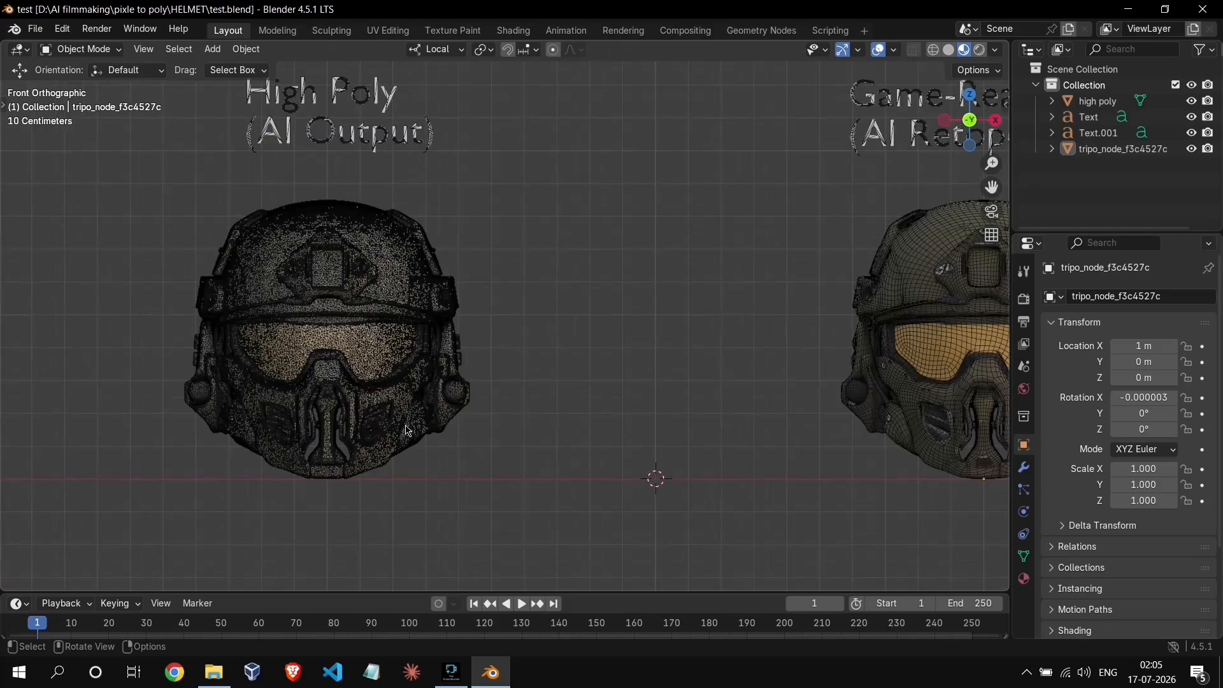
middle_click_drag(408, 429, 541, 429, "shift")
scroll(491, 448, "up", 2)
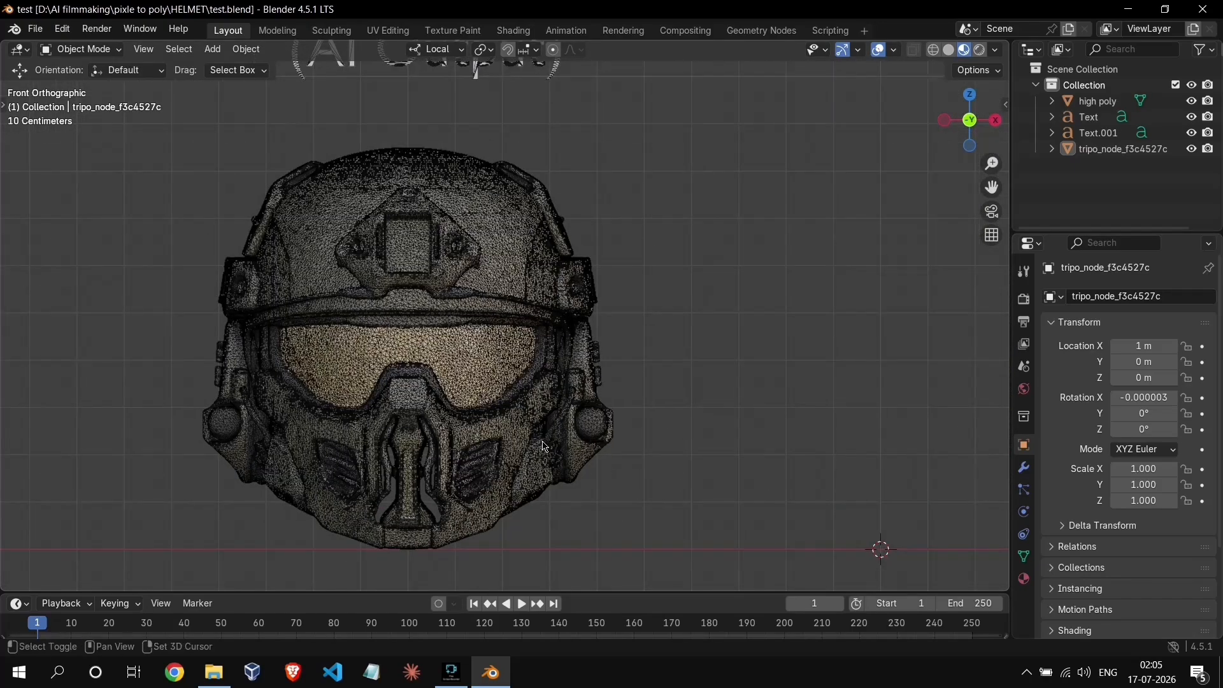
scroll(546, 447, "up", 1)
middle_click_drag(549, 448, 300, 393)
middle_click_drag(486, 388, 346, 386)
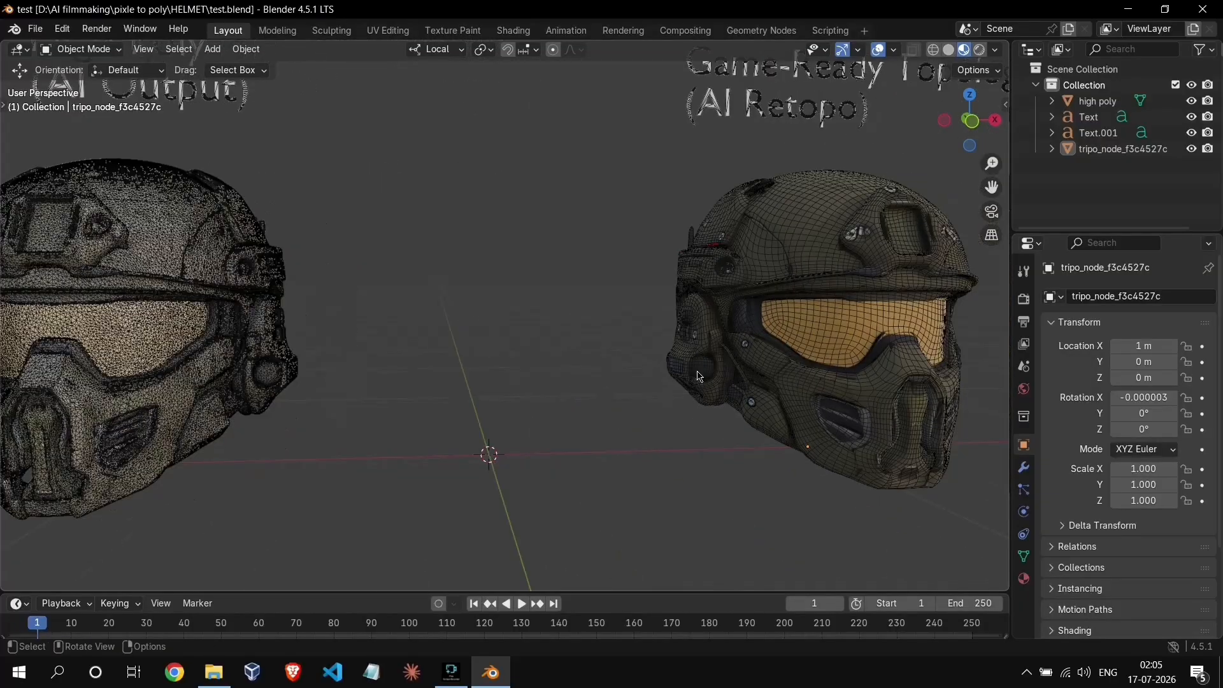
- Examine the AI retopo helmet's wireframe from the front, both sides and the rear in perspective
middle_click_drag(778, 385, 539, 376, "shift")
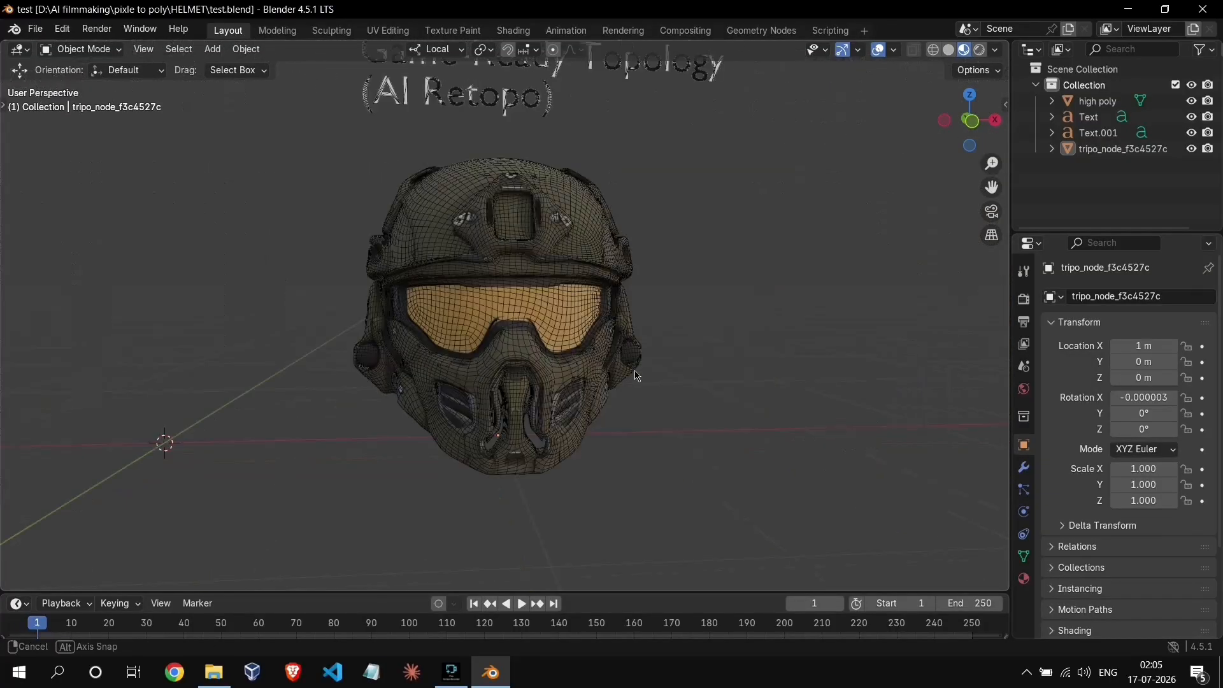
middle_click_drag(637, 376, 539, 368)
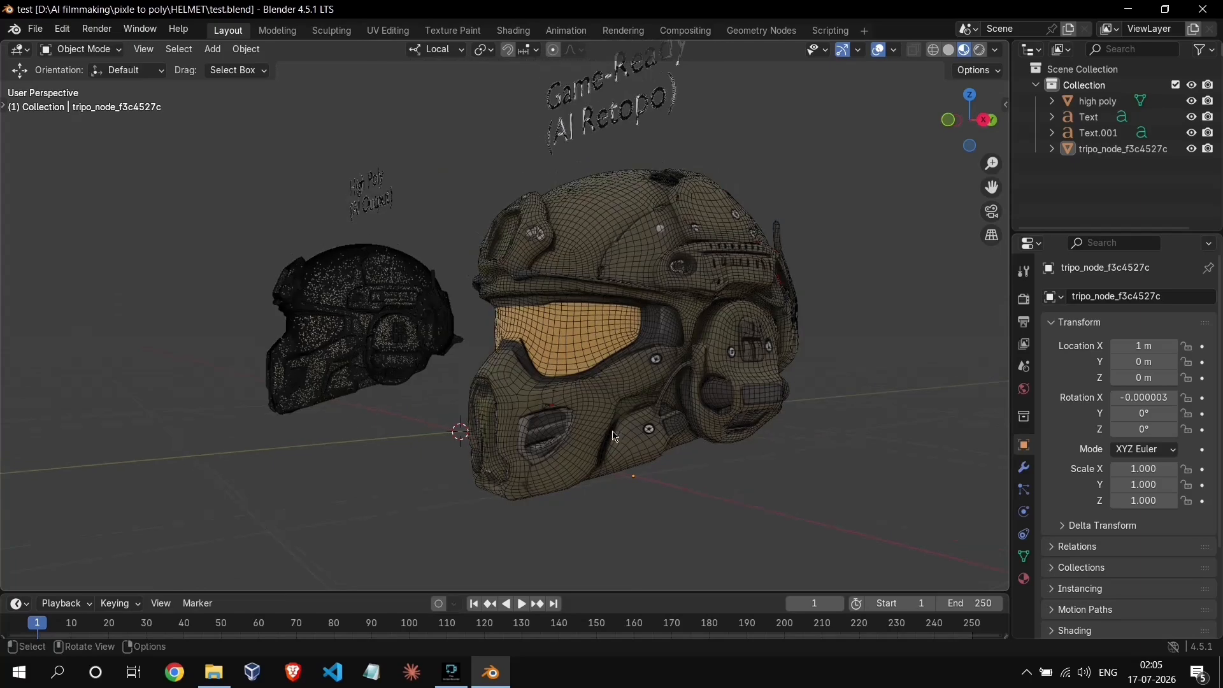
middle_click_drag(549, 442, 552, 431)
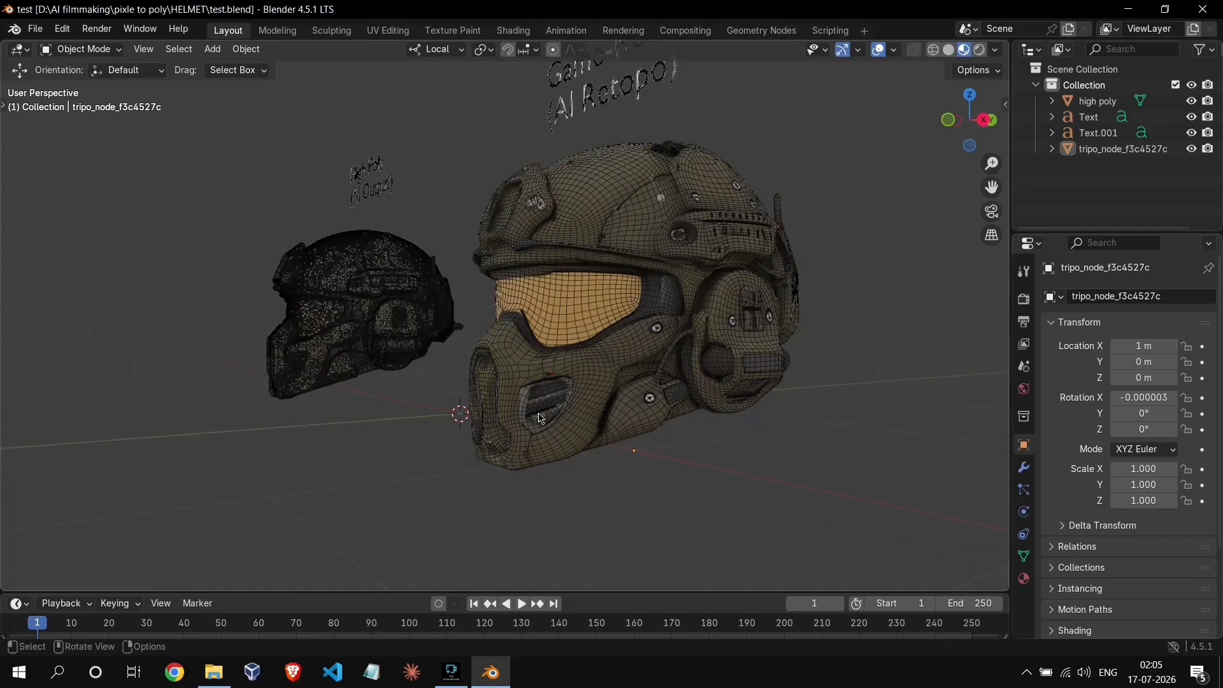
middle_click_drag(664, 391, 534, 401)
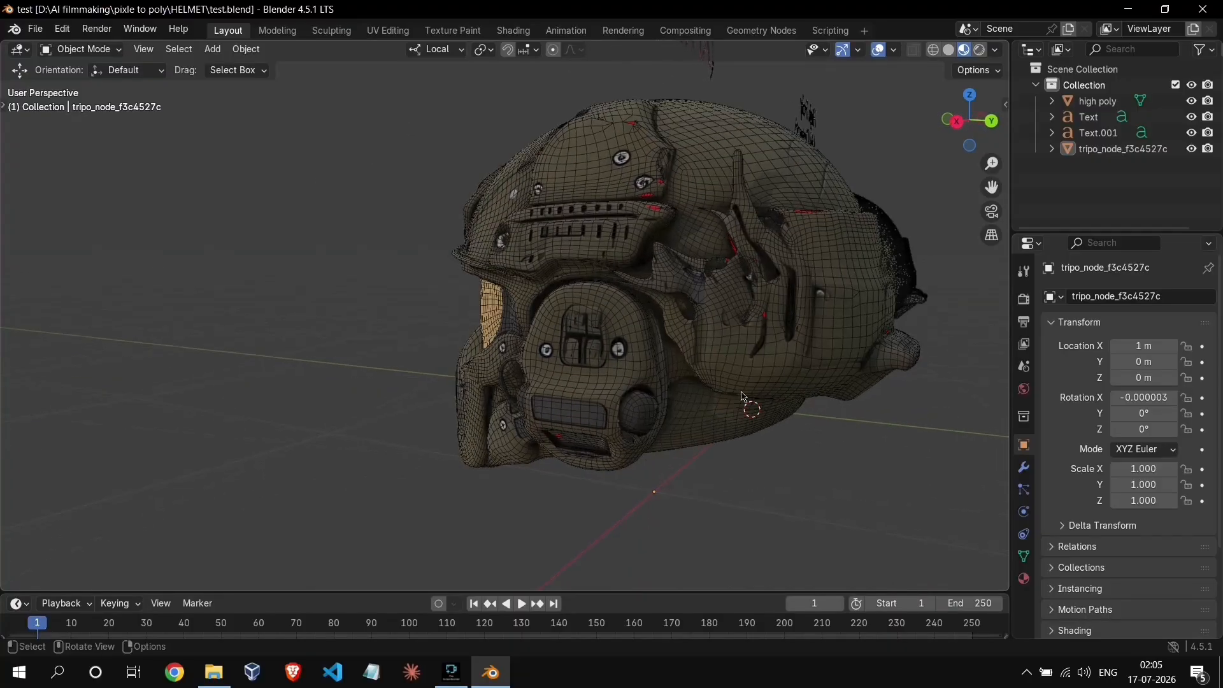
middle_click_drag(743, 396, 602, 418)
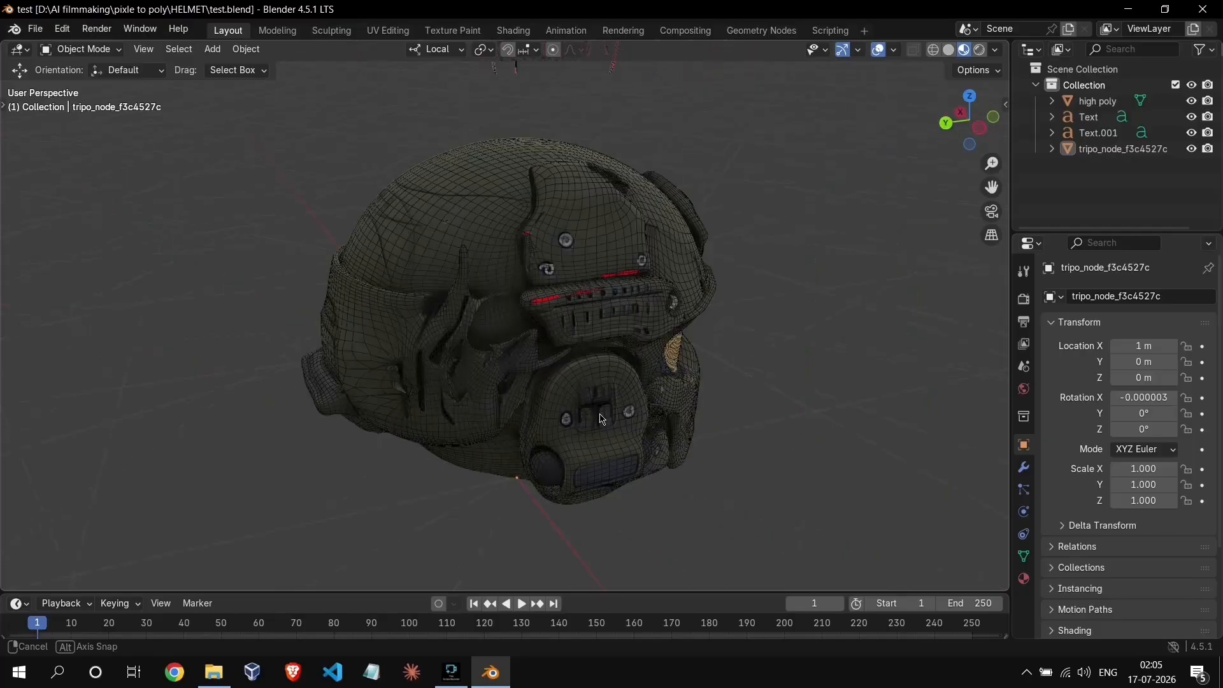
middle_click_drag(673, 404, 660, 427)
scroll(660, 427, "down", 3)
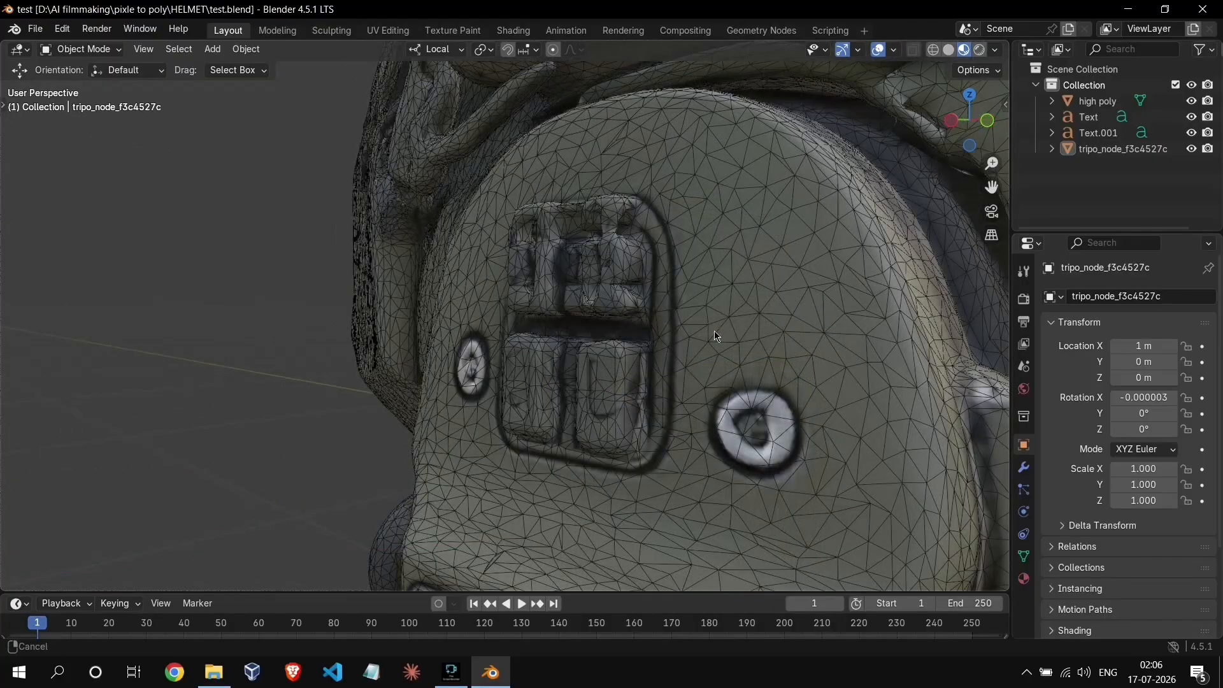
scroll(707, 336, "down", 8)
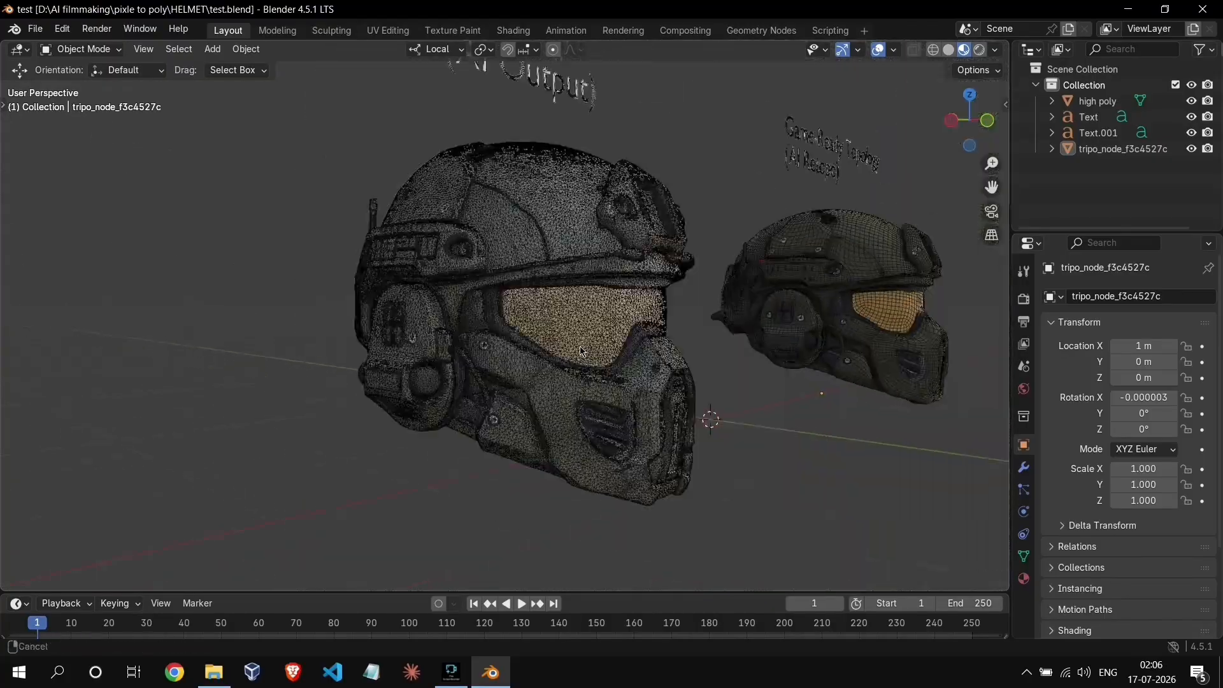
- Compare the wireframe density around the ear cup on the high poly helmet and the AI retopo helmet
middle_click_drag(581, 351, 541, 362)
scroll(624, 361, "up", 3)
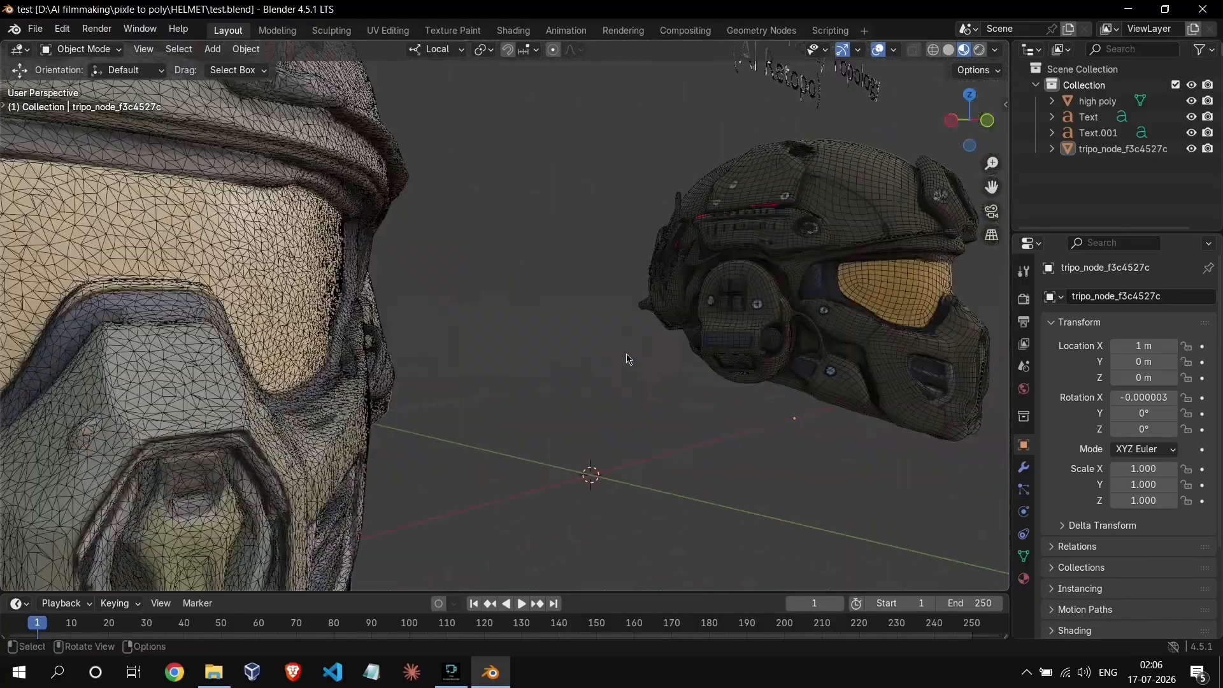
middle_click_drag(628, 361, 476, 380)
scroll(669, 337, "up", 7)
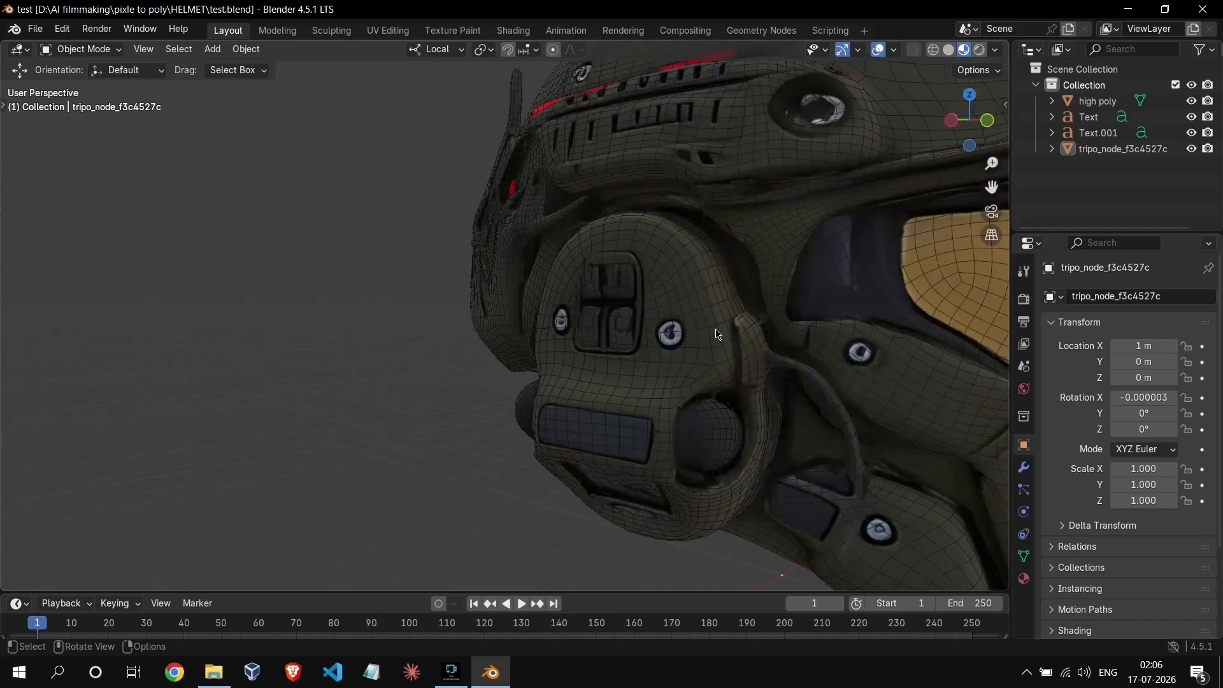
middle_click_drag(691, 376, 373, 395, "shift")
scroll(535, 404, "down", 5)
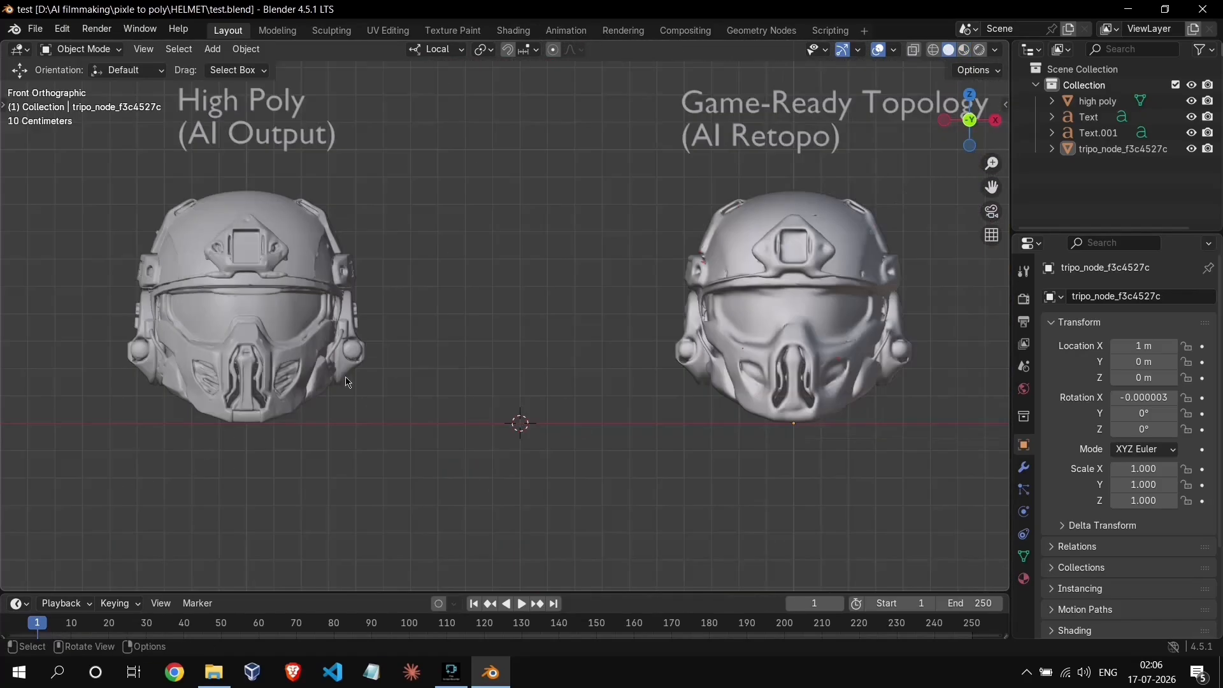
scroll(414, 372, "down", 1)
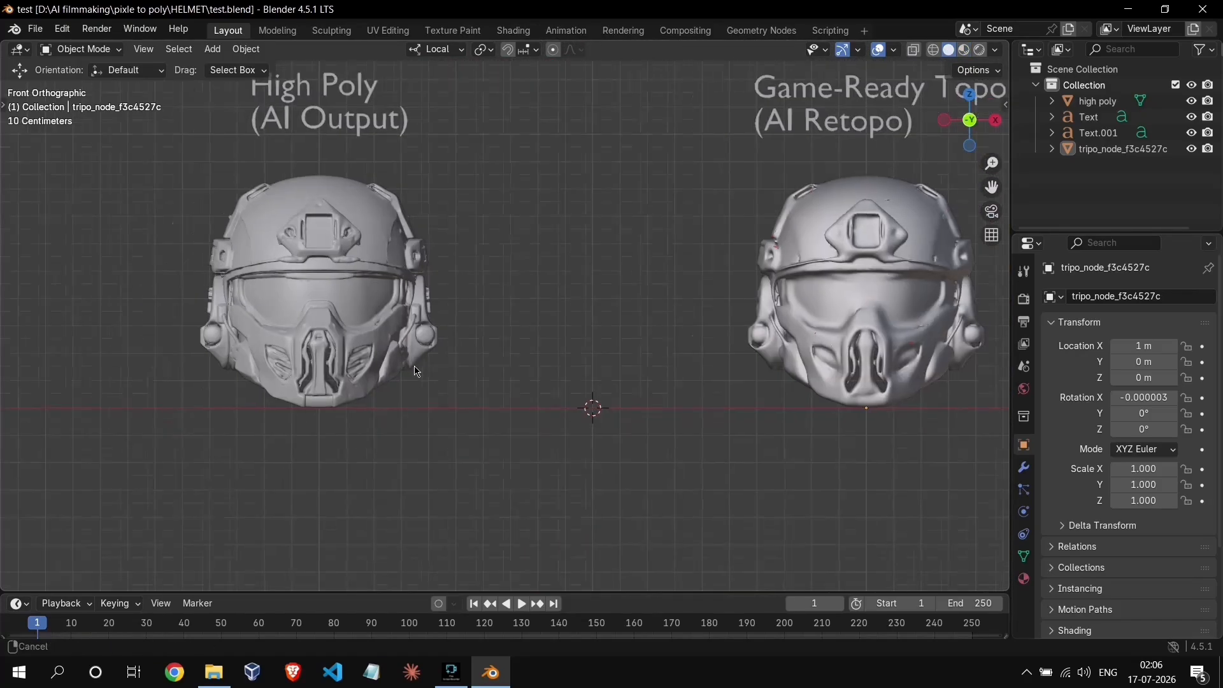
- In Solid shading without the wireframe overlay, examine the high poly helmet's surface detail up close from the front and side
middle_click_drag(556, 368, 527, 375, "shift")
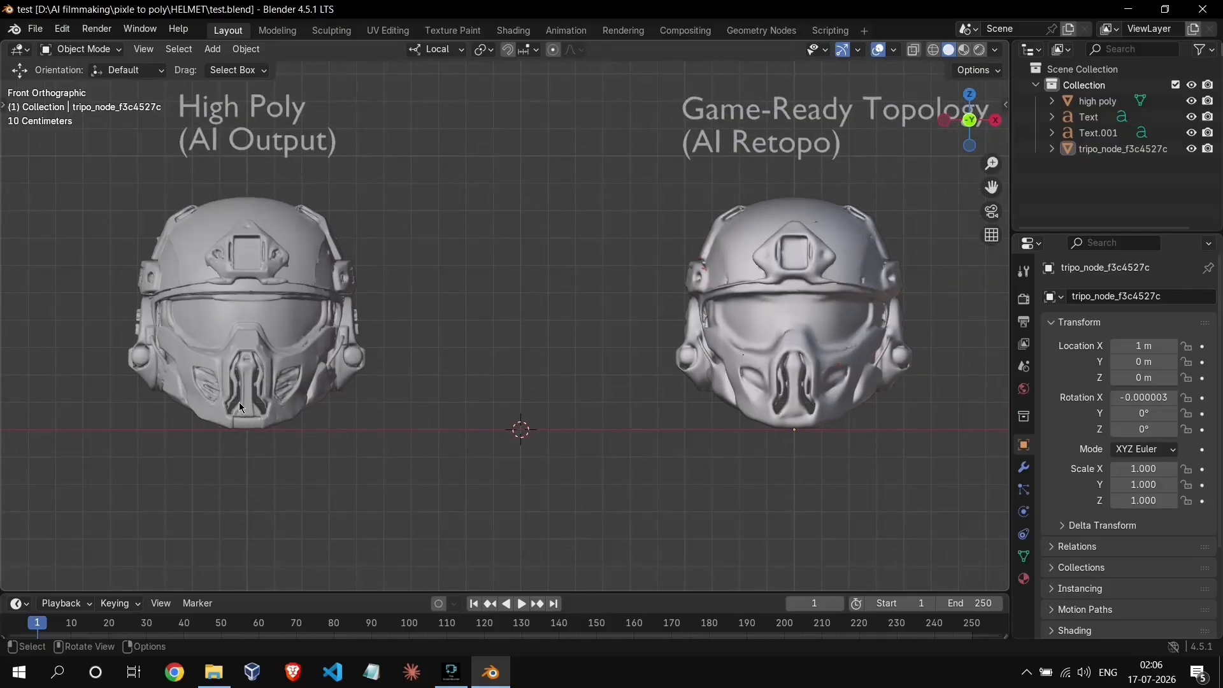
scroll(266, 427, "up", 1)
middle_click_drag(270, 428, 483, 419, "shift")
scroll(456, 403, "up", 2)
scroll(453, 386, "up", 4)
scroll(500, 411, "up", 2)
scroll(482, 419, "up", 3)
middle_click_drag(385, 433, 500, 408)
scroll(368, 418, "up", 4)
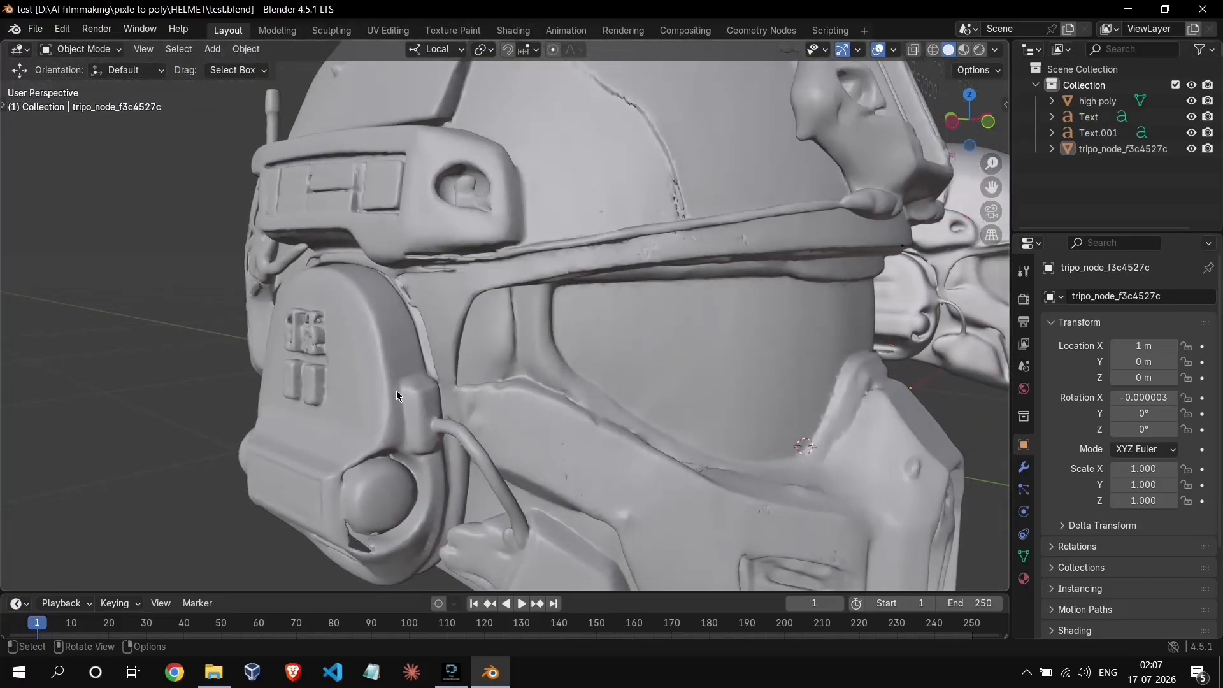
- Compare the high poly helmet's side in Material Preview and Solid shading, ending in Solid
left_click(394, 502)
key("z")
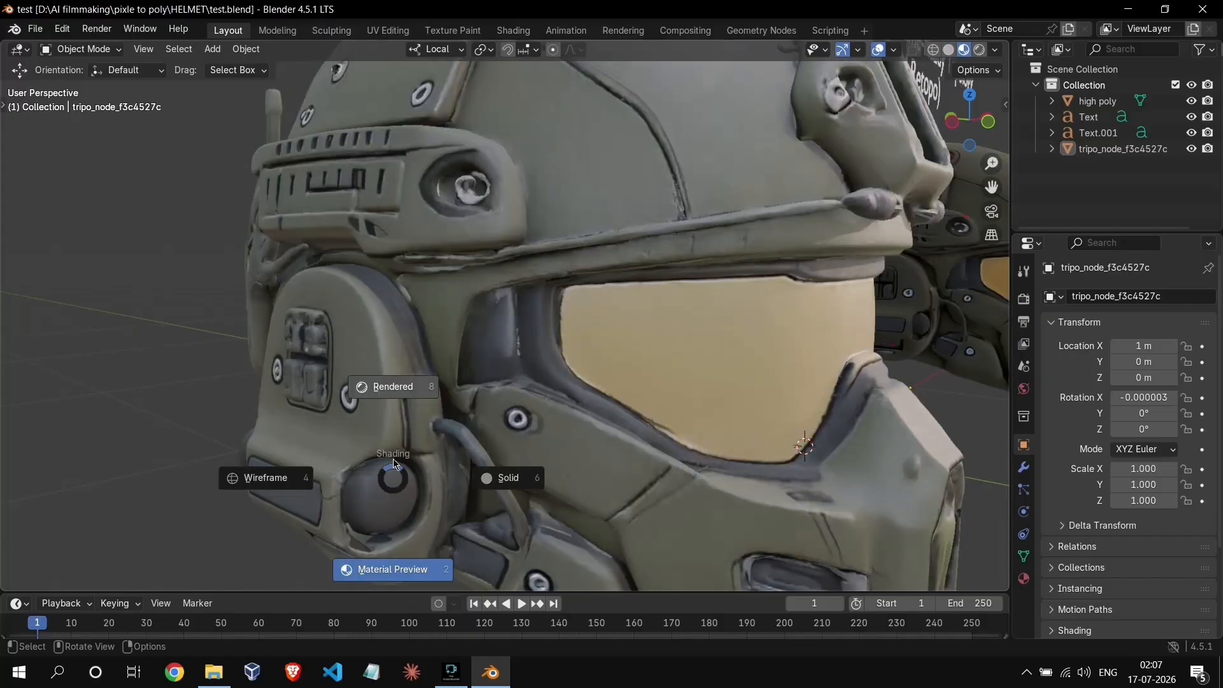
left_click(610, 449)
scroll(611, 448, "down", 5)
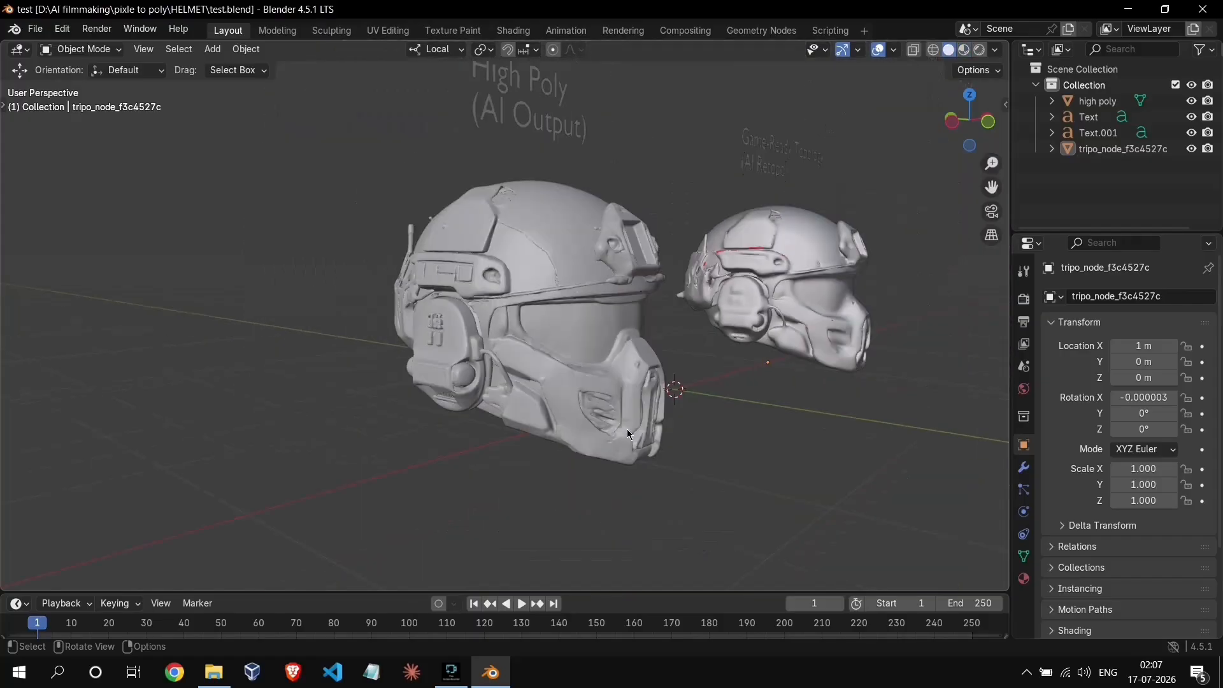
- Compare the AI retopo helmet's ear cup and visor area up close in Solid and Material Preview shading, ending in Solid
middle_click_drag(573, 439, 598, 385, "shift")
scroll(394, 445, "up", 3)
scroll(498, 403, "up", 4)
mouse_move(498, 404)
middle_mouse_down("shift")
mouse_move(436, 360)
mouse_move(501, 386)
middle_mouse_up("shift")
scroll(498, 373, "up", 3)
key("z")
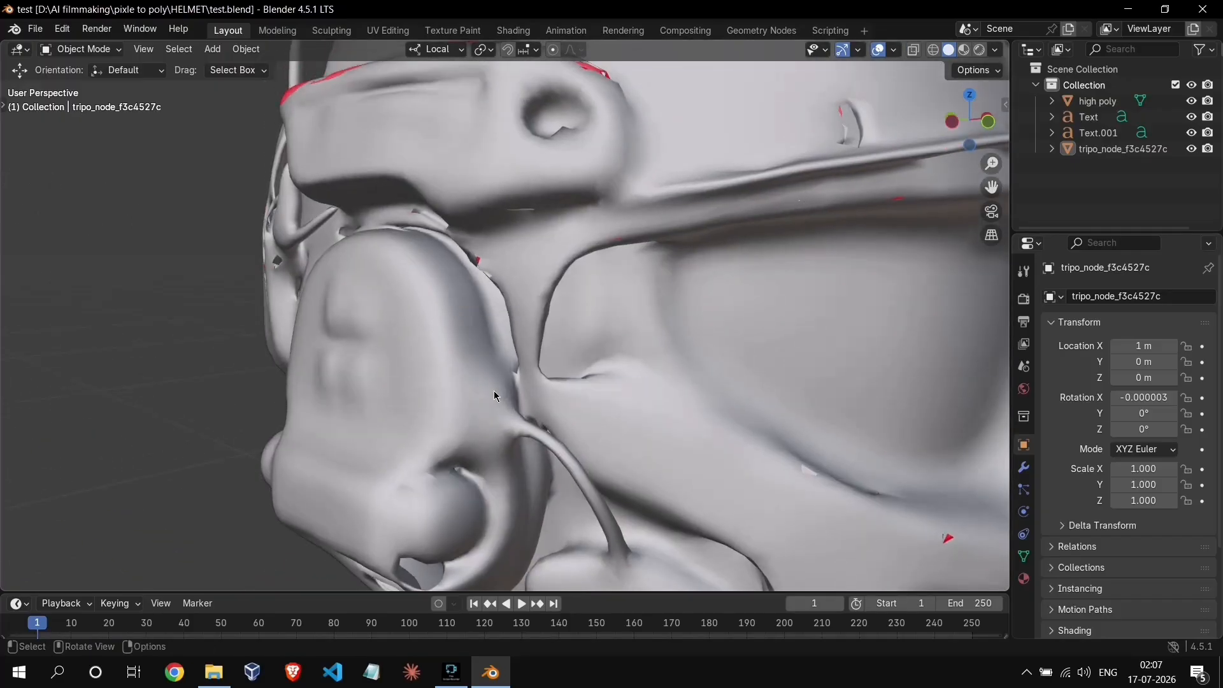
key("z")
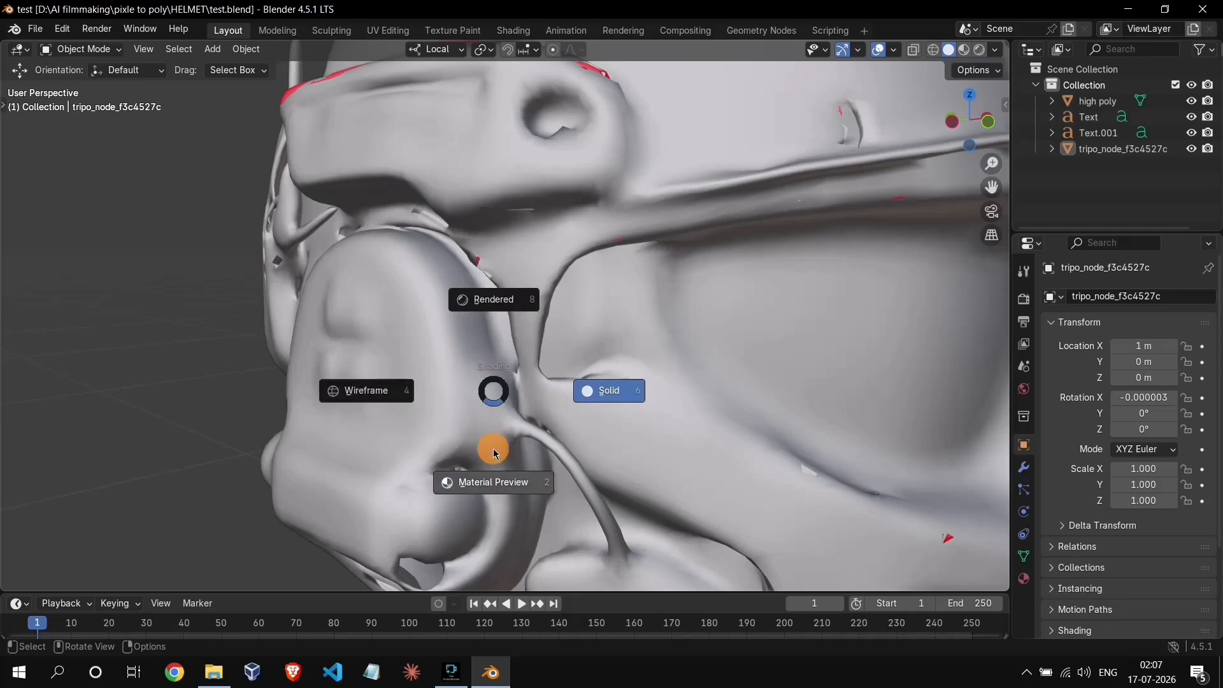
left_click(499, 508)
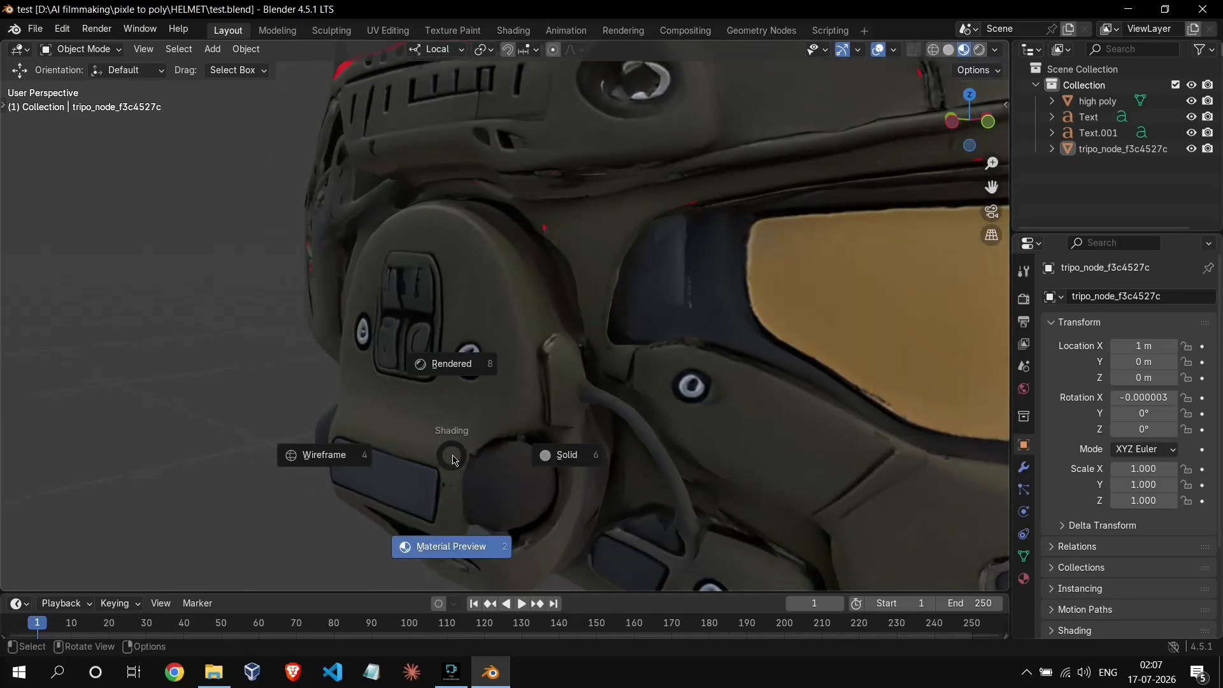
left_click(547, 462)
scroll(524, 449, "down", 8)
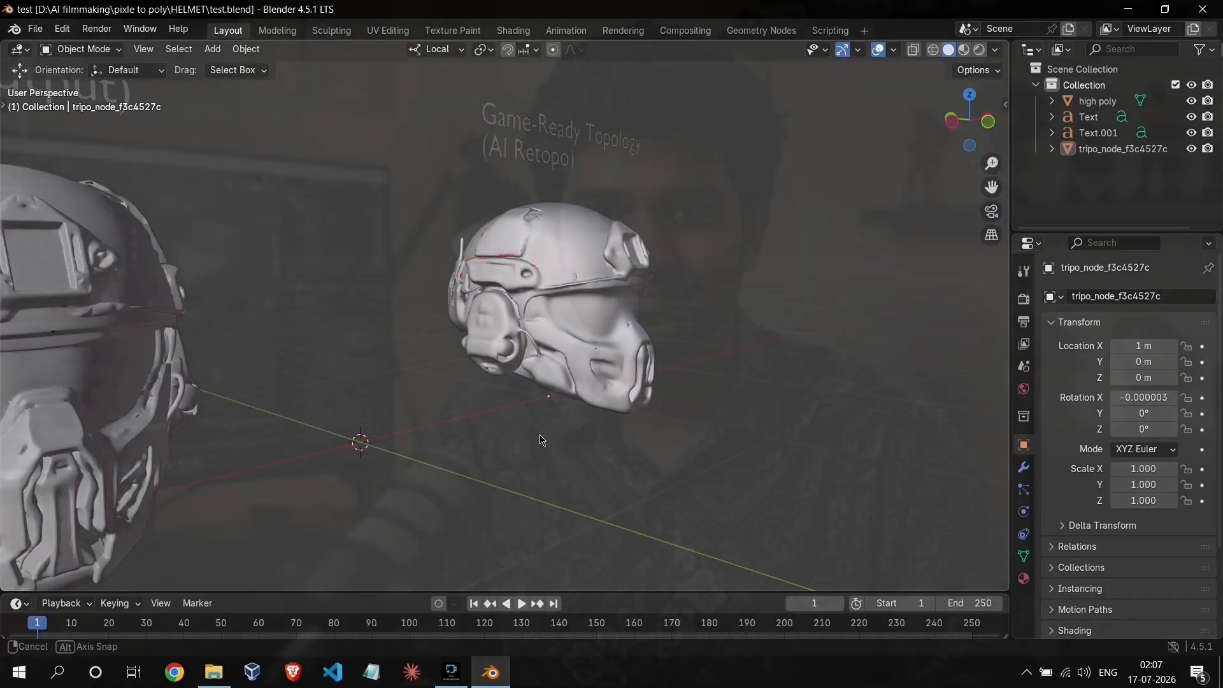